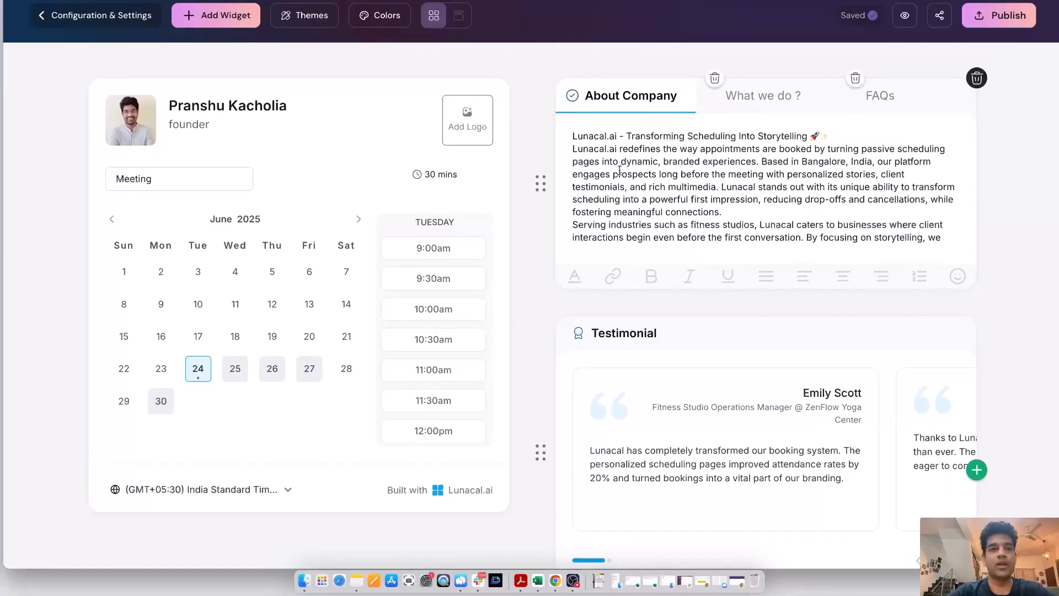
Step: Add a Testimonials widget and a Gallery widget to the booking page
left_click(226, 19)
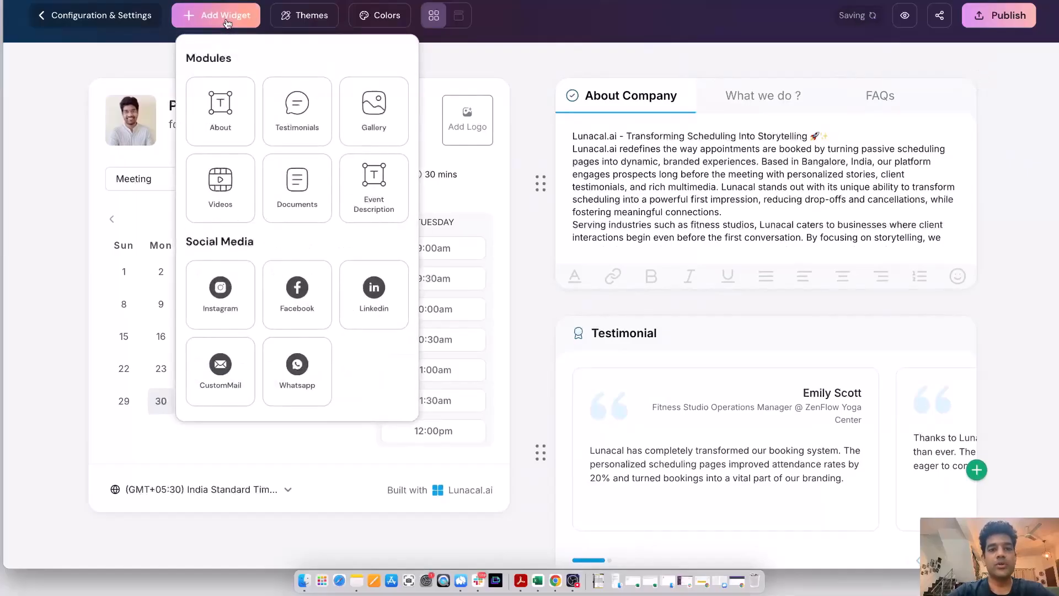
left_click(297, 111)
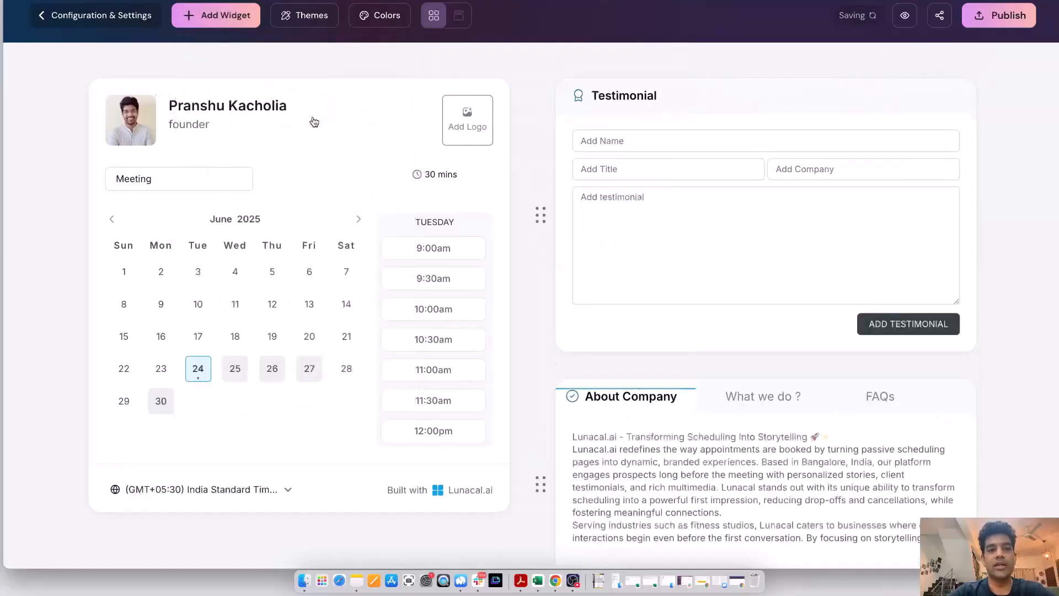
left_click(221, 15)
left_click(399, 133)
Step: Add a Videos widget with the copied YouTube link "5 things people absolutely love about Lunacal.ai" and delete the empty Gallery widget
left_click(224, 15)
left_click(211, 175)
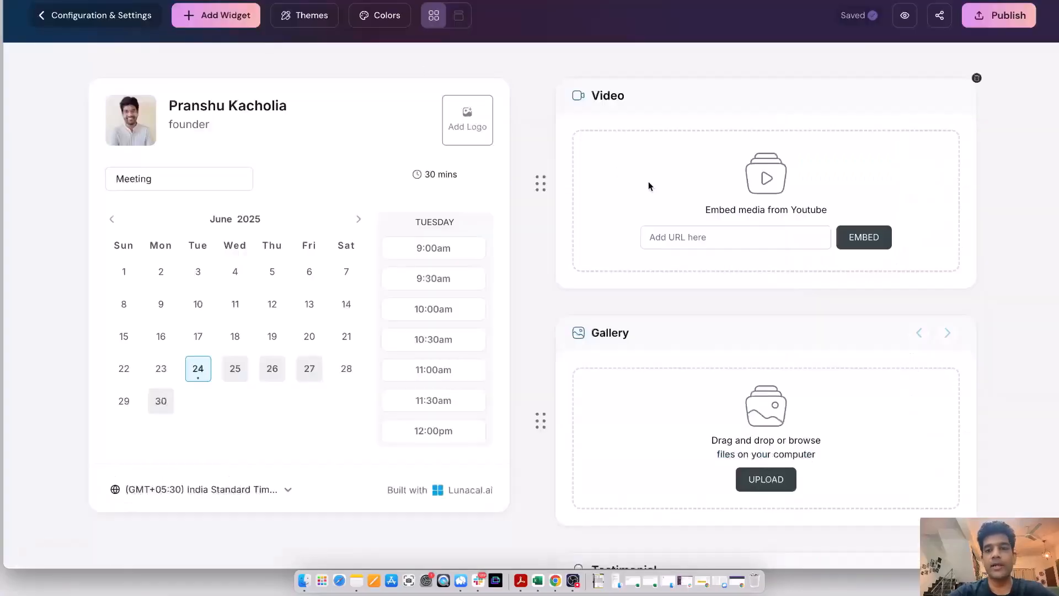
left_click(687, 246)
key("super+v")
left_click(874, 239)
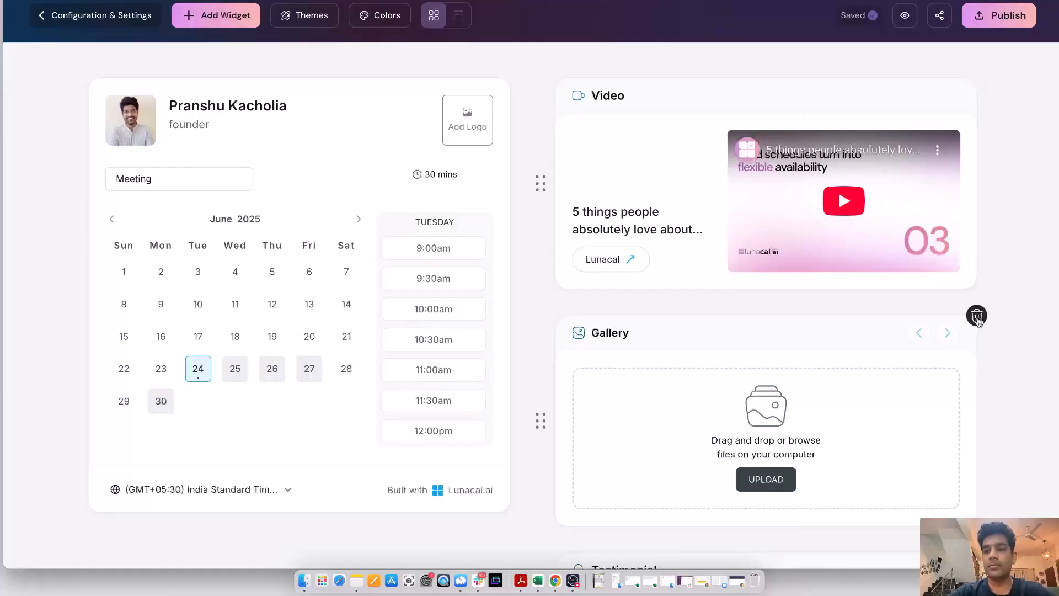
left_click(978, 317)
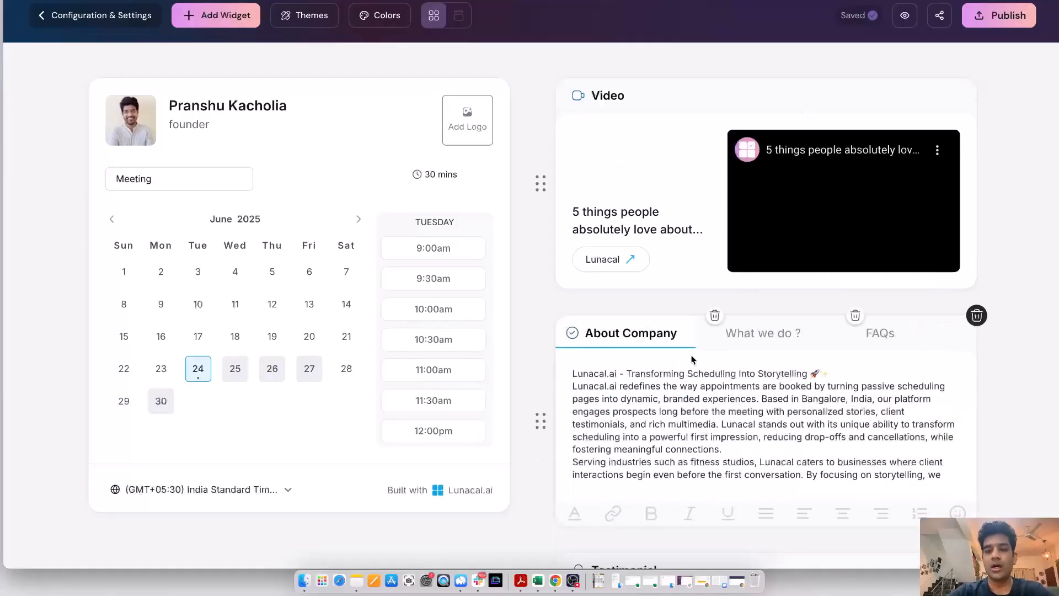
Step: Insert a blank line below the first line of the About Company text and move that widget above the Video widget
left_click(828, 374)
key("Return")
left_click_drag(540, 424, 539, 202)
Step: Move the About me widget up to directly below the Video widget
scroll(522, 327, "down", 3)
scroll(522, 326, "down", 5)
scroll(522, 458, "down", 2)
left_click_drag(540, 469, 541, 178)
scroll(541, 178, "up", 6)
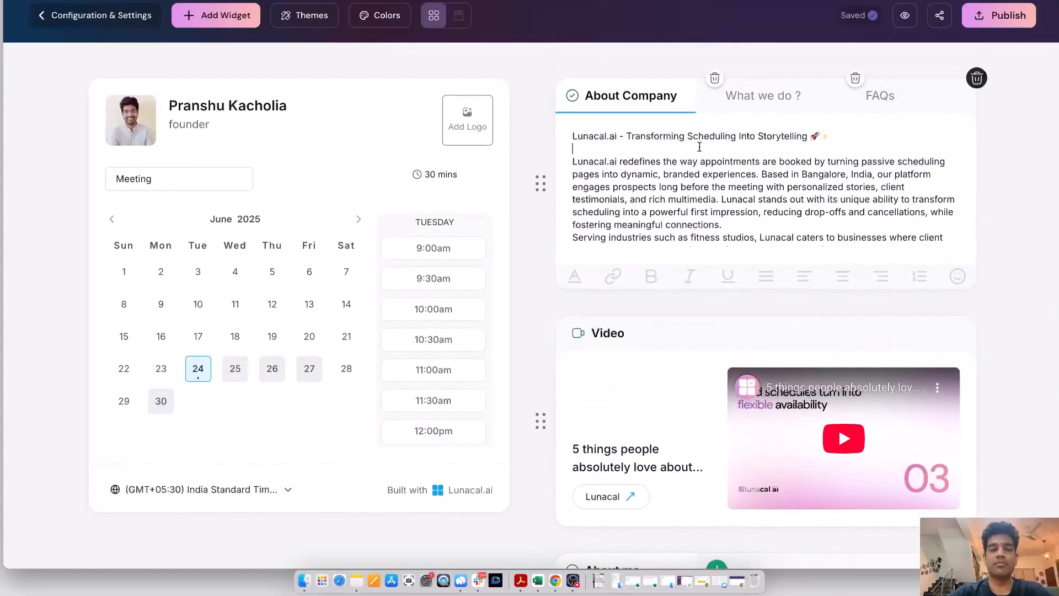
Step: Try out the Bold theme in purple and the Playful theme on the booking page
left_click(215, 14)
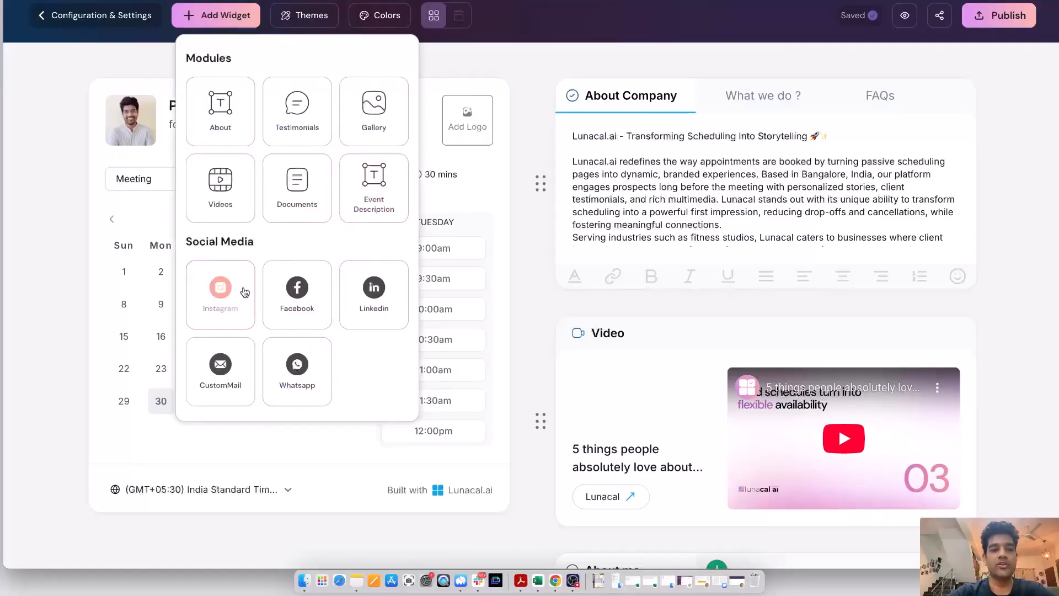
left_click(298, 15)
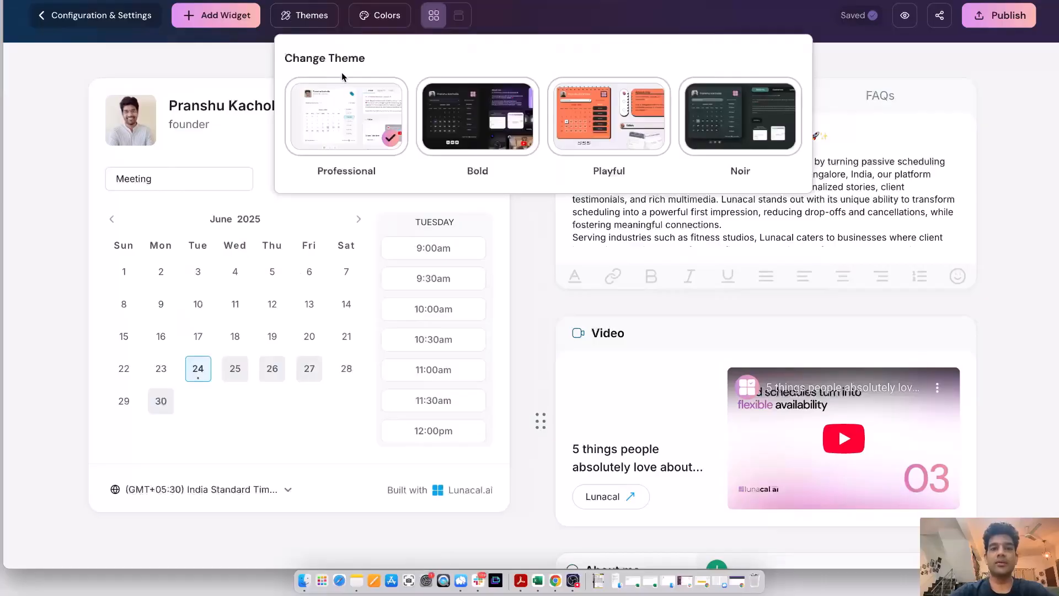
left_click(472, 160)
left_click(386, 17)
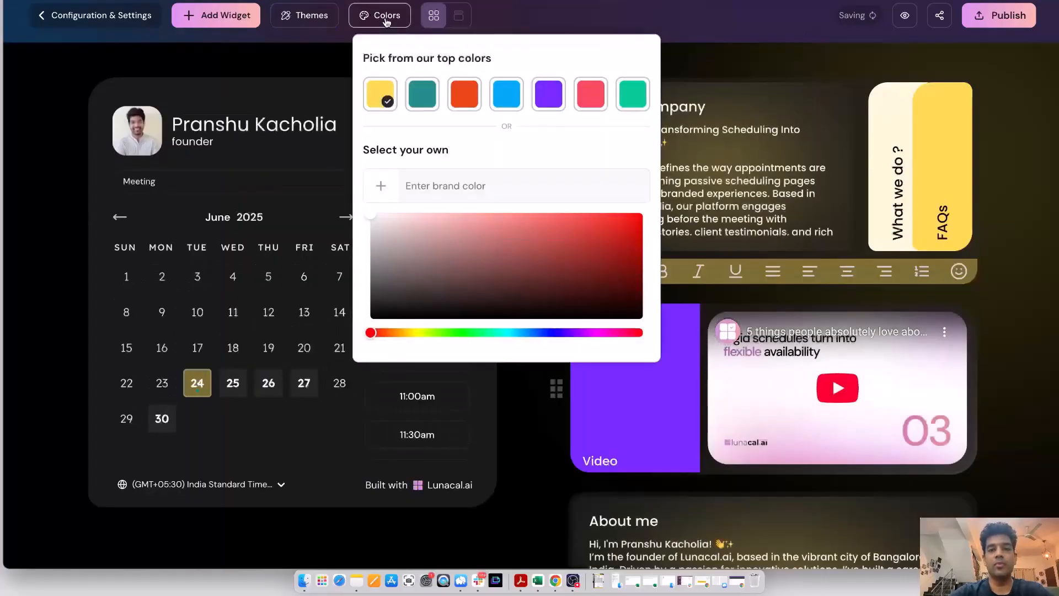
left_click(548, 93)
left_click(331, 18)
left_click(607, 116)
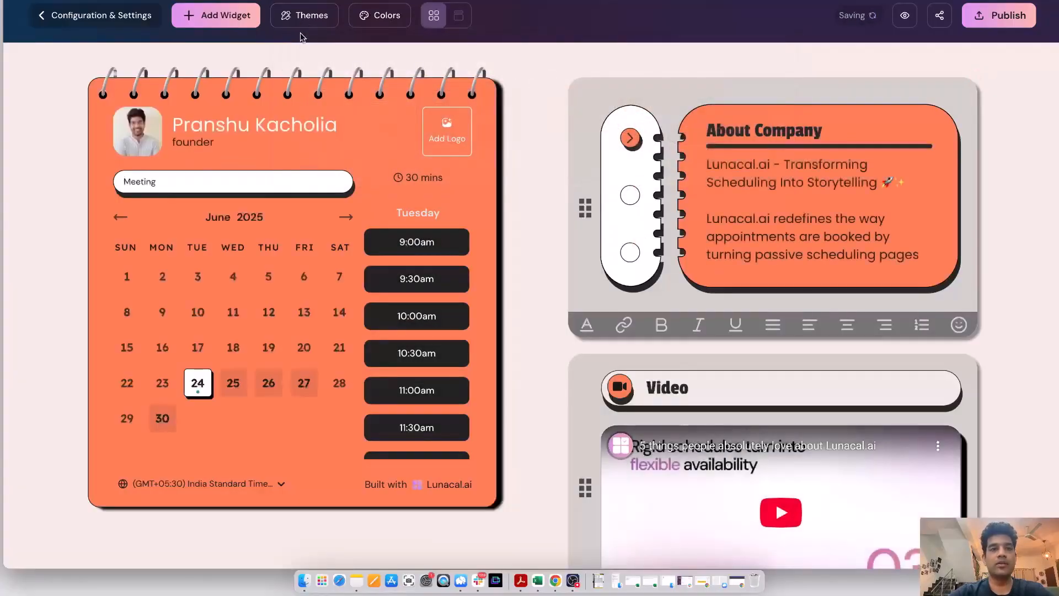
Step: Apply the Bold theme with the purple top color and publish the booking page
left_click(308, 16)
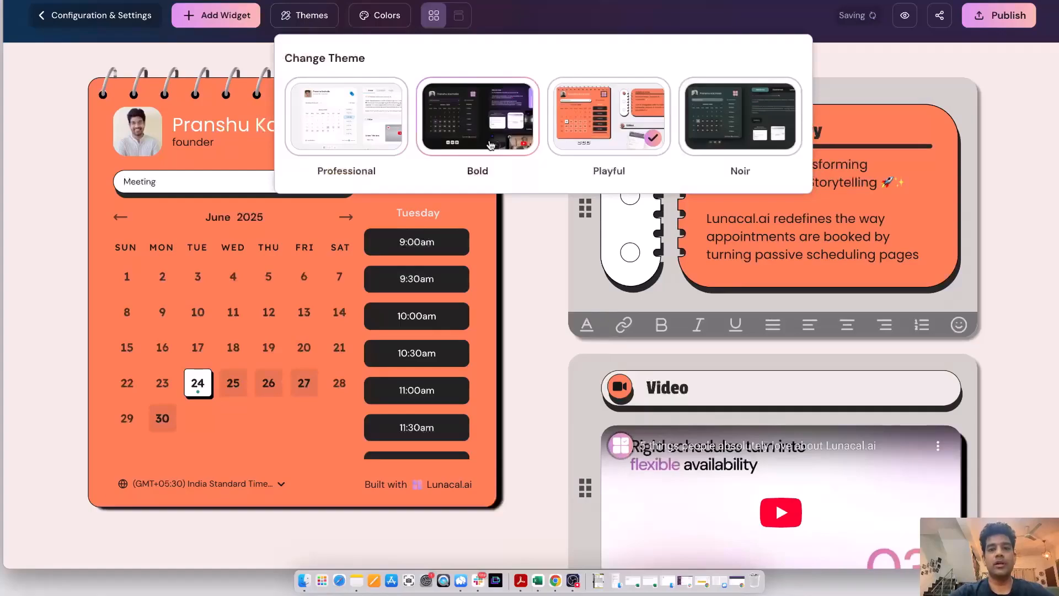
left_click(491, 144)
left_click(372, 23)
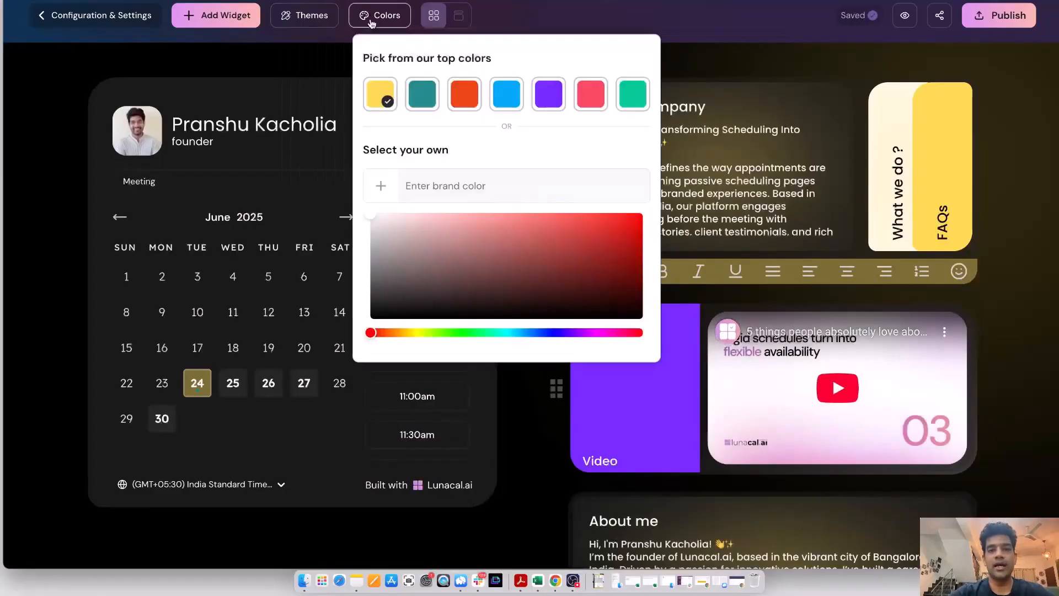
left_click(552, 96)
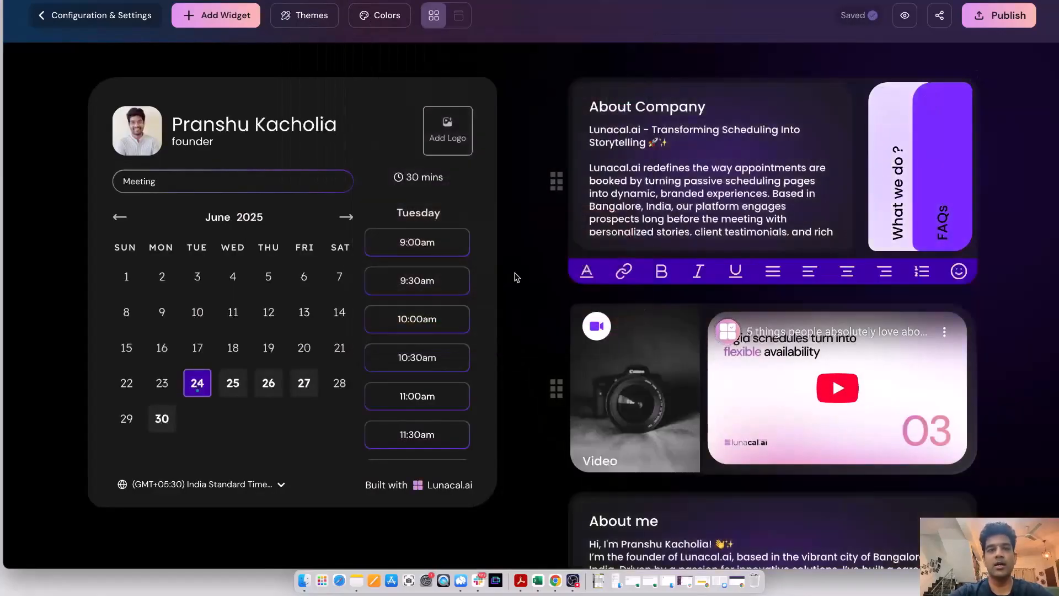
left_click(999, 21)
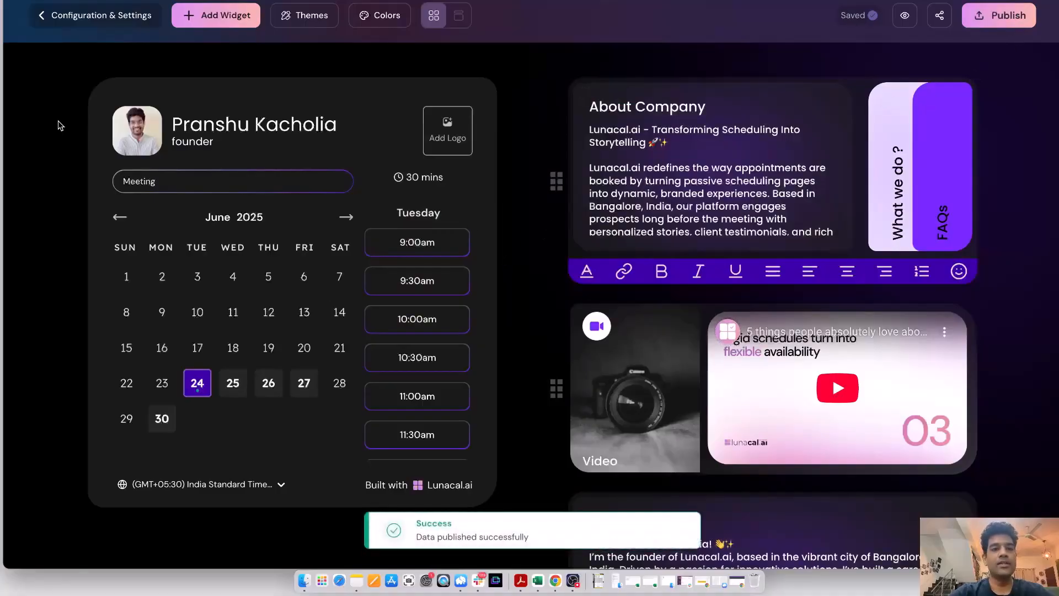
Step: Change the profile's designation to "Founder, Lunacal.ai" and save the profile
left_click(146, 137)
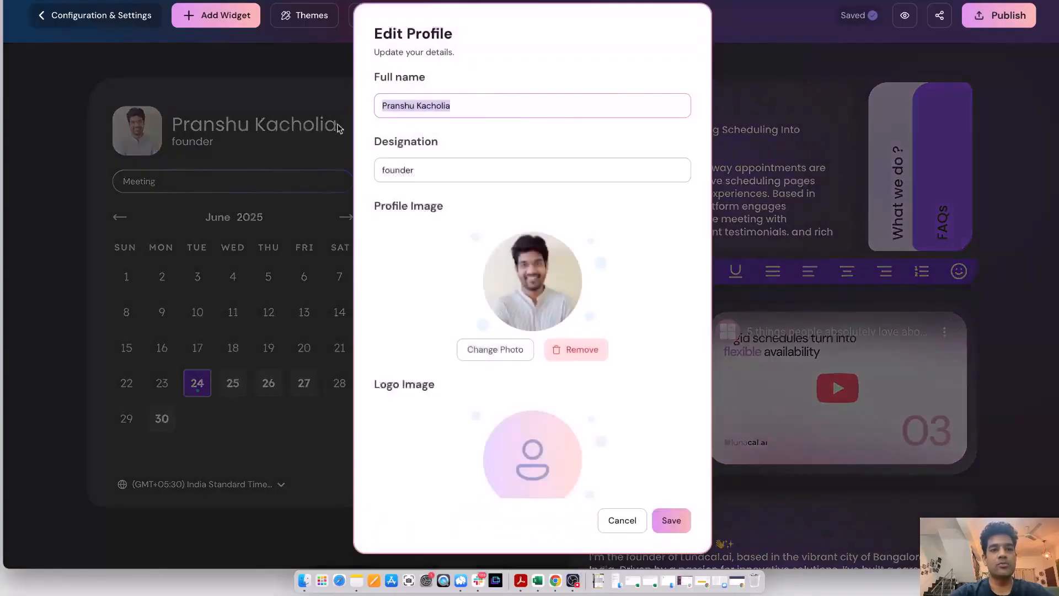
left_click(380, 173)
key("Delete")
type("F")
left_click(407, 398)
scroll(465, 421, "down", 1)
left_click(434, 132)
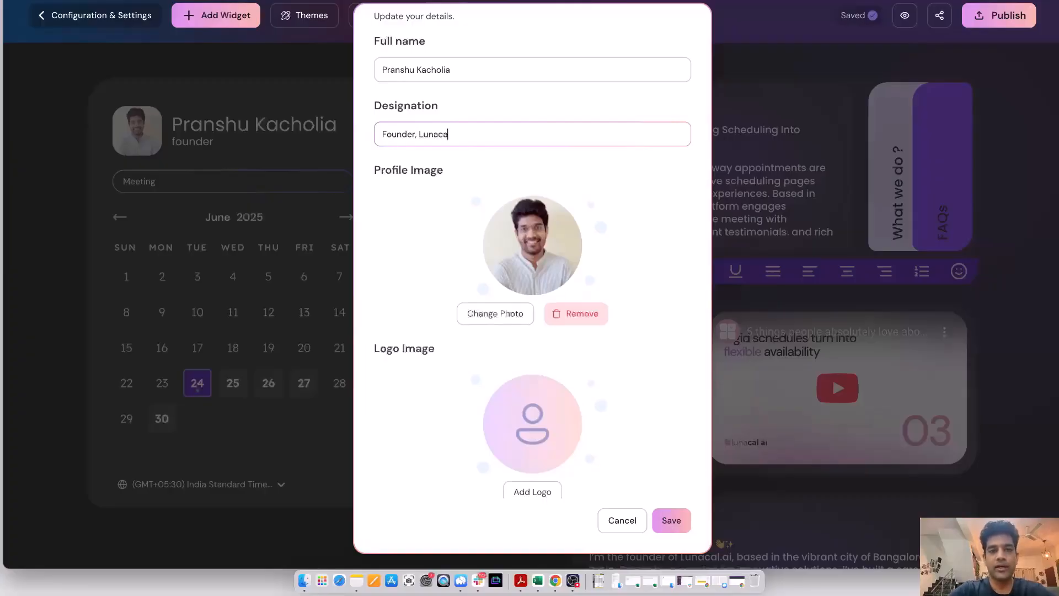
type(", Lunacal.ai")
left_click(671, 520)
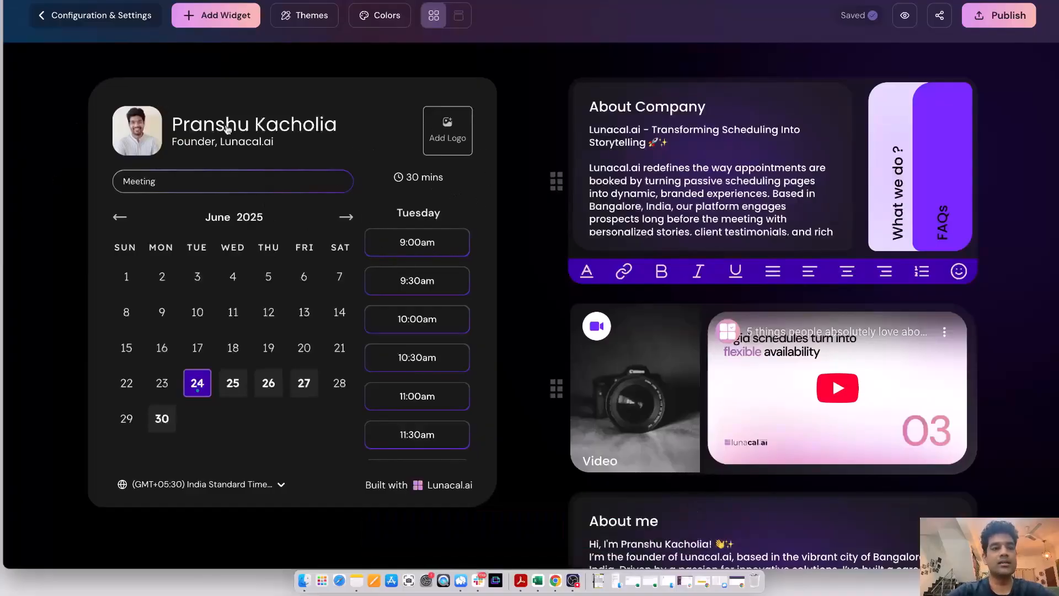
Step: Open the setup of the Meeting event type and check the slot options that Group Bookings offers, leaving it off
left_click(90, 17)
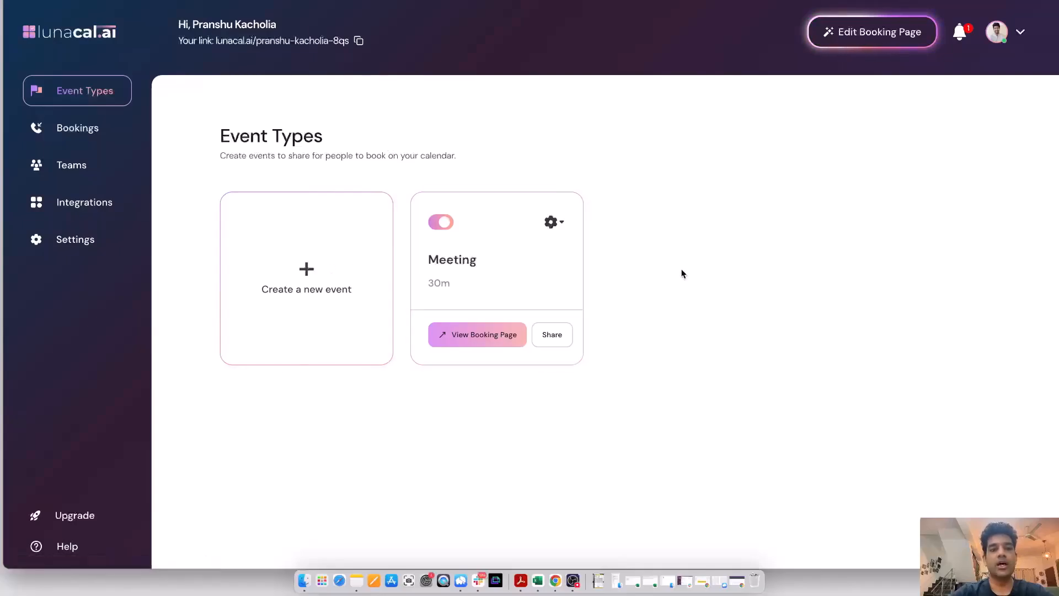
left_click(510, 266)
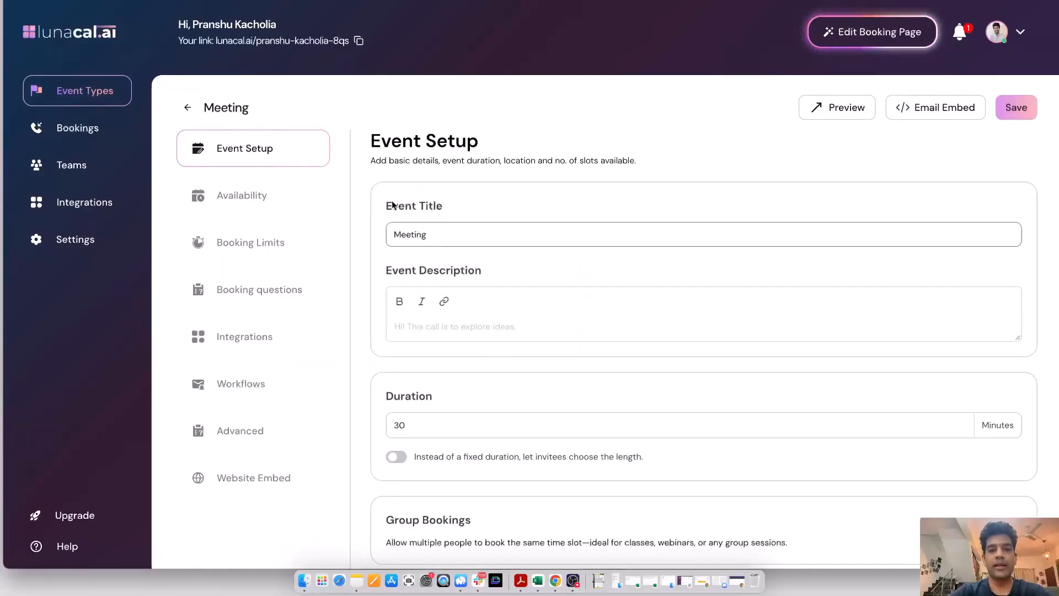
scroll(432, 403, "down", 4)
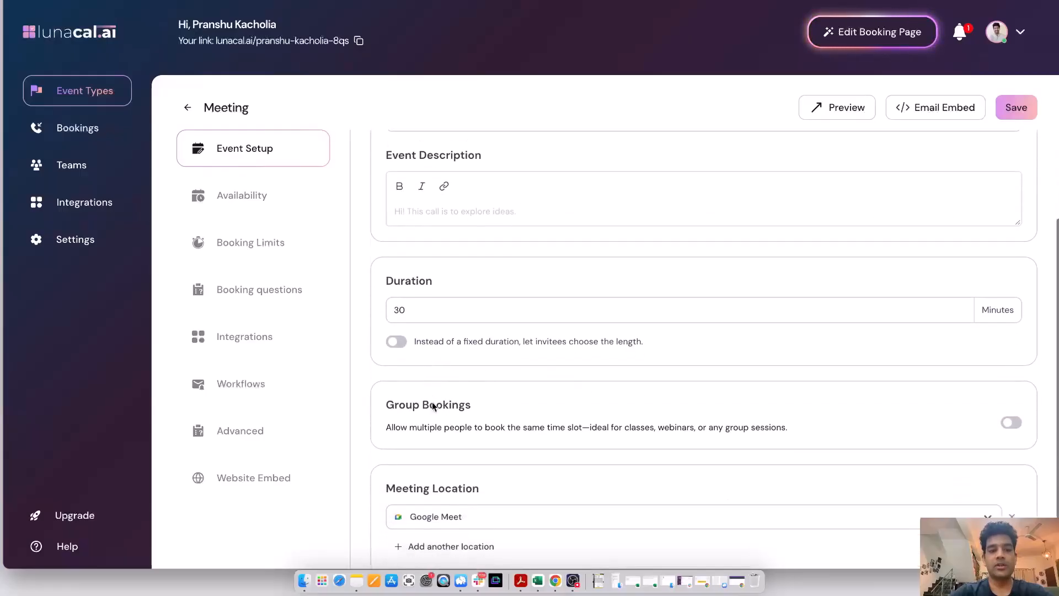
scroll(430, 320, "down", 1)
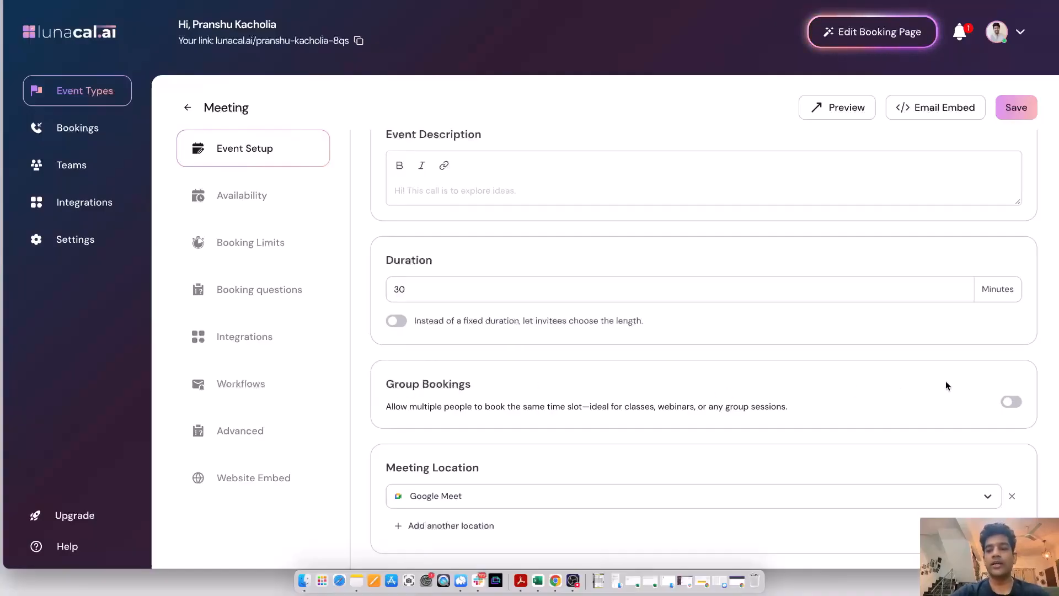
left_click(1008, 404)
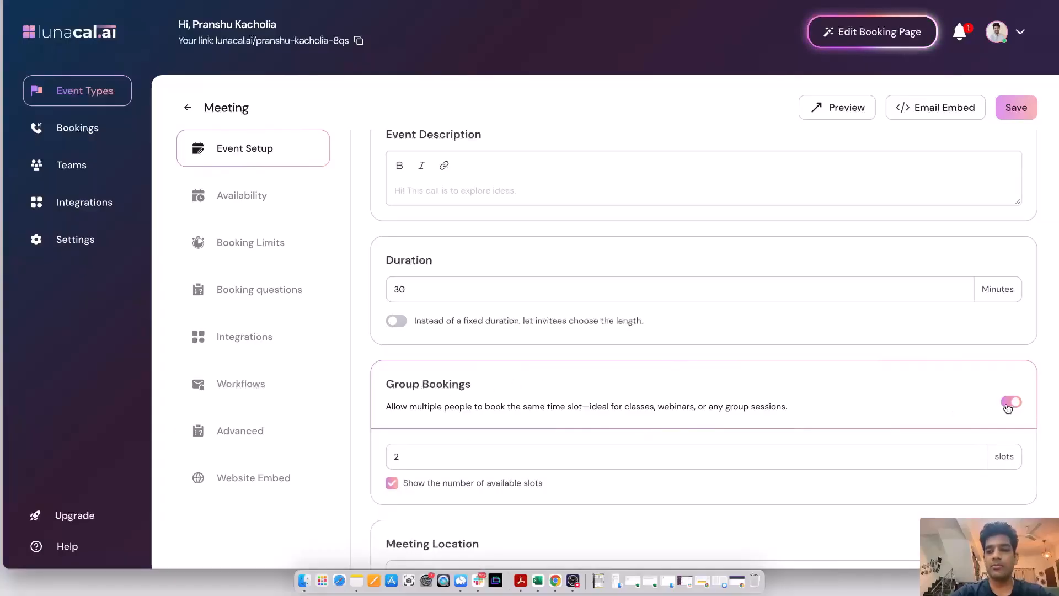
left_click(1009, 403)
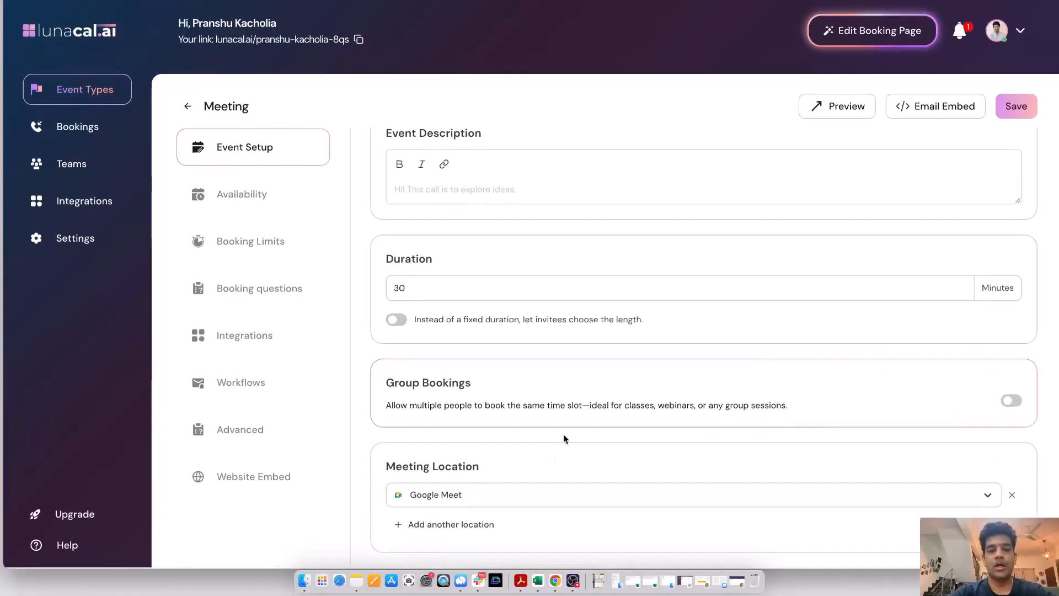
Step: Review the location types available for the Meeting event, keeping Google Meet
left_click(495, 496)
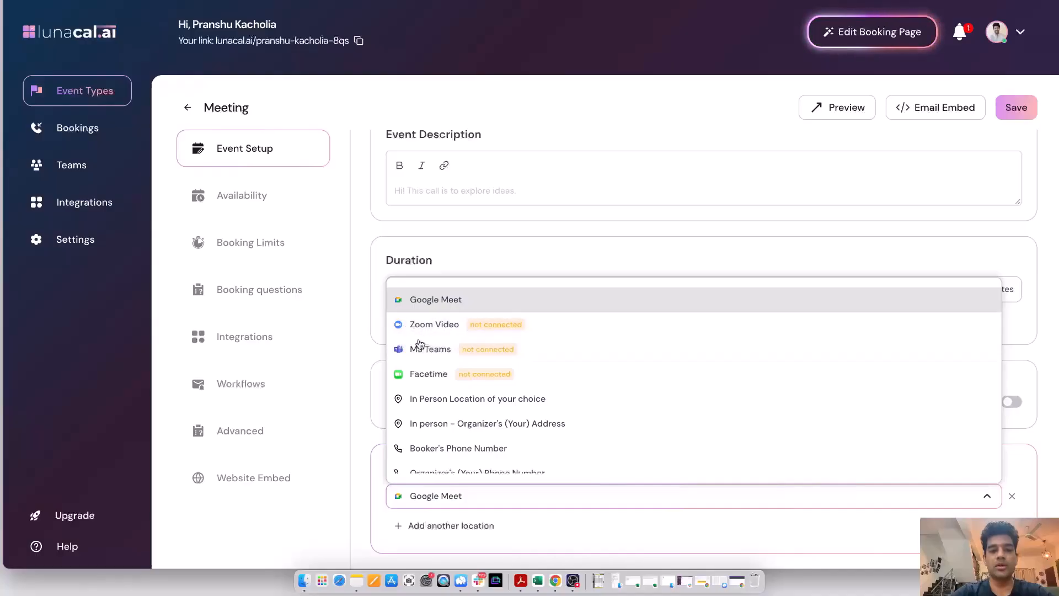
scroll(420, 342, "down", 2)
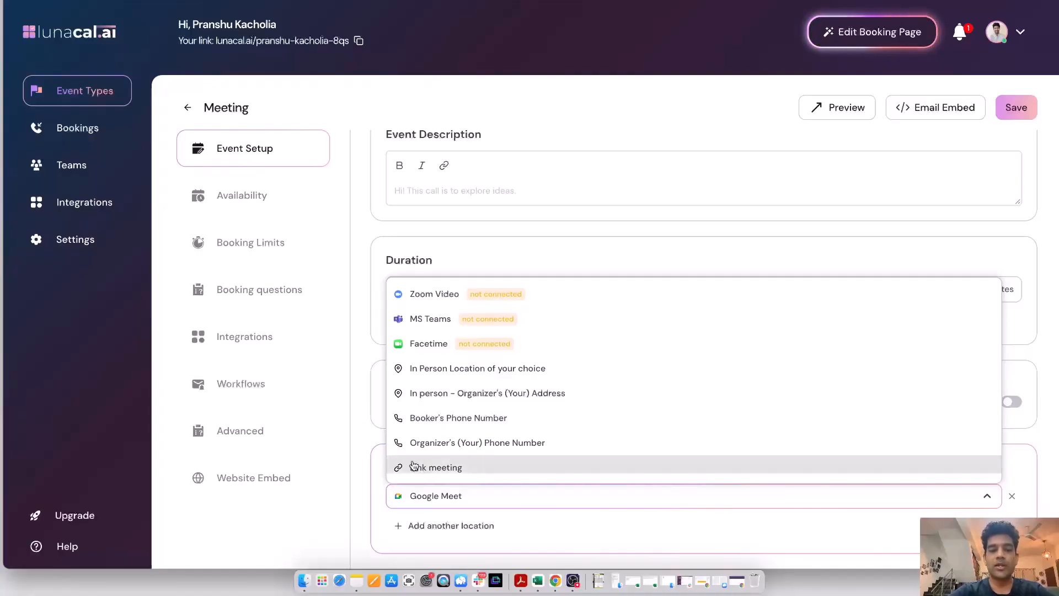
scroll(414, 464, "down", 1)
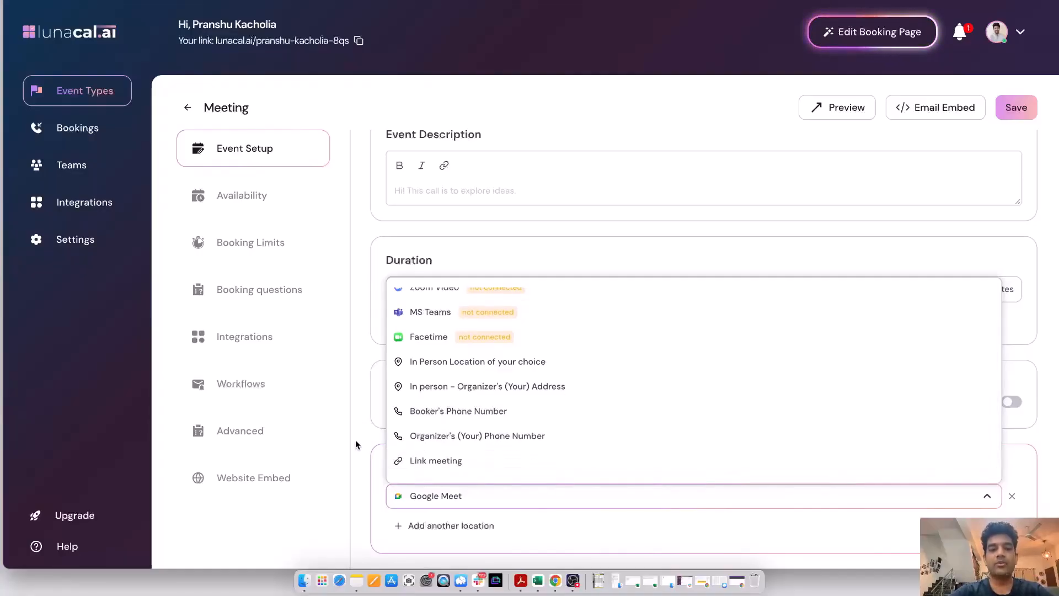
scroll(414, 340, "up", 2)
left_click(355, 342)
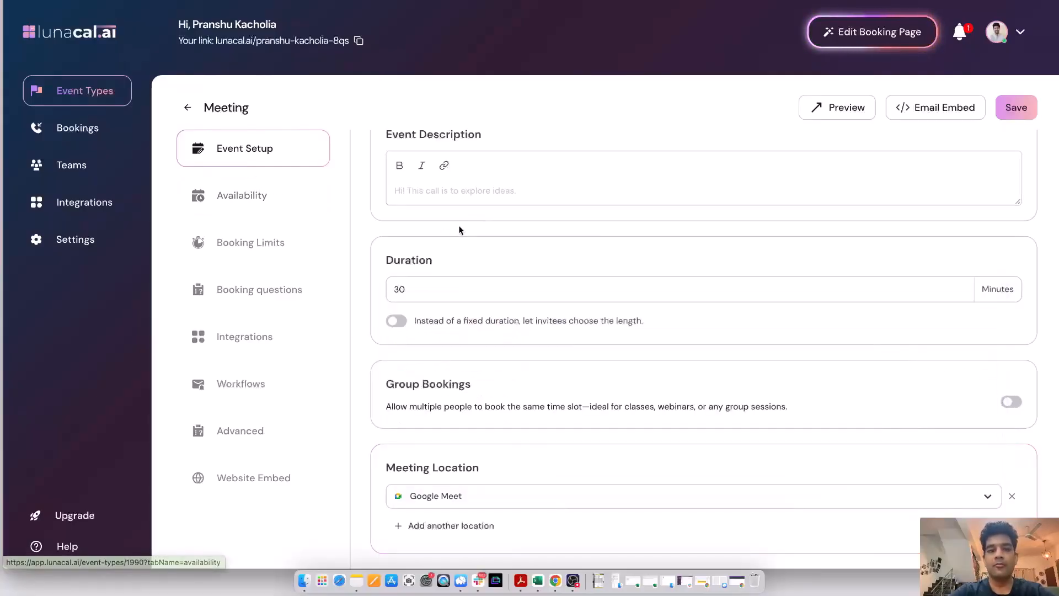
scroll(471, 264, "up", 1)
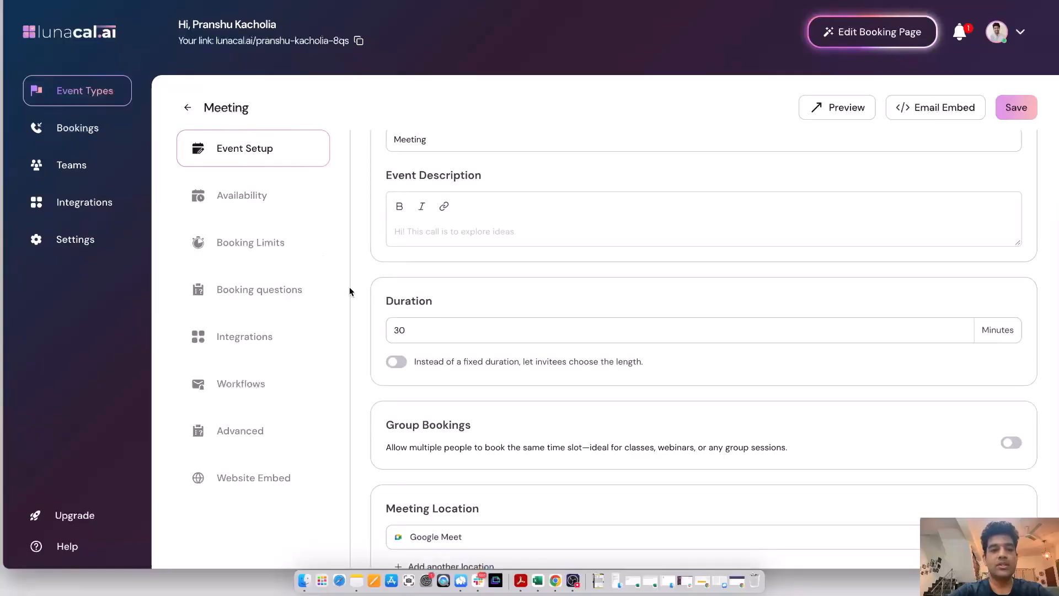
Step: Review the Meeting event's availability schedule and its booking limits, including minimum notice and the buffer choices before the event
left_click(282, 207)
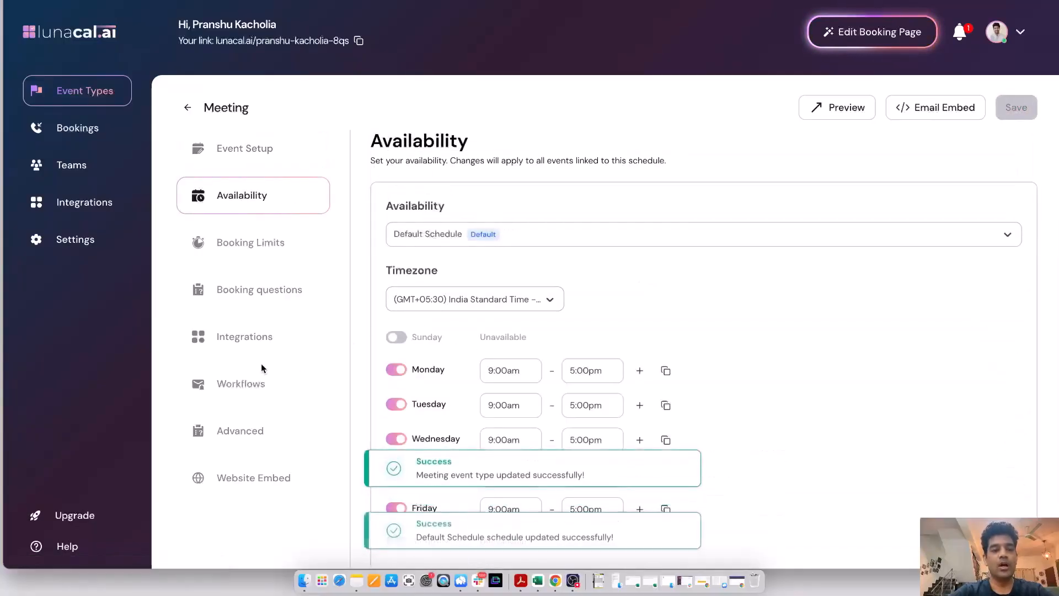
left_click(237, 251)
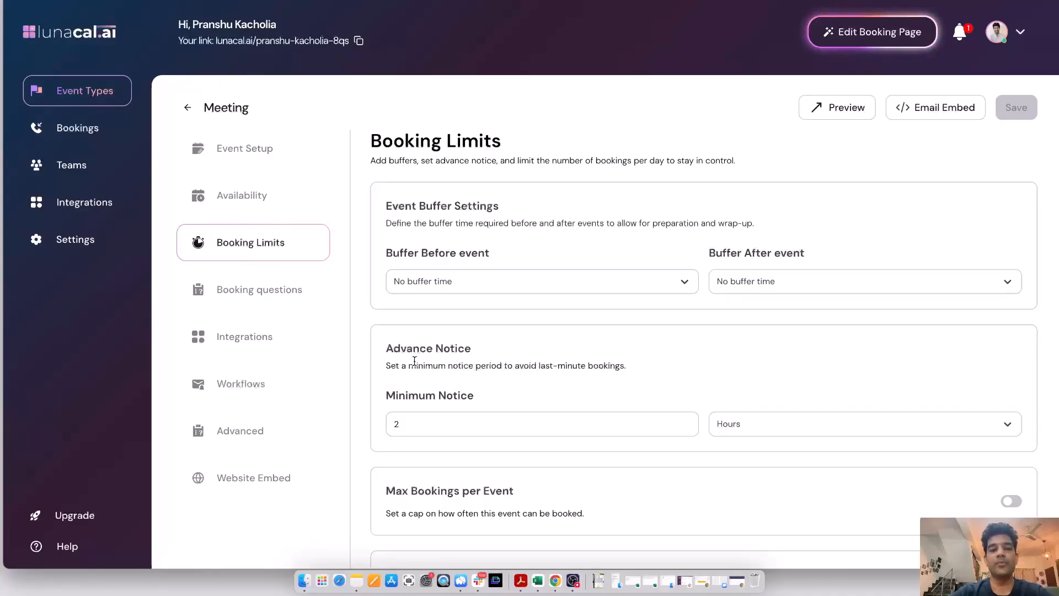
left_click(485, 423)
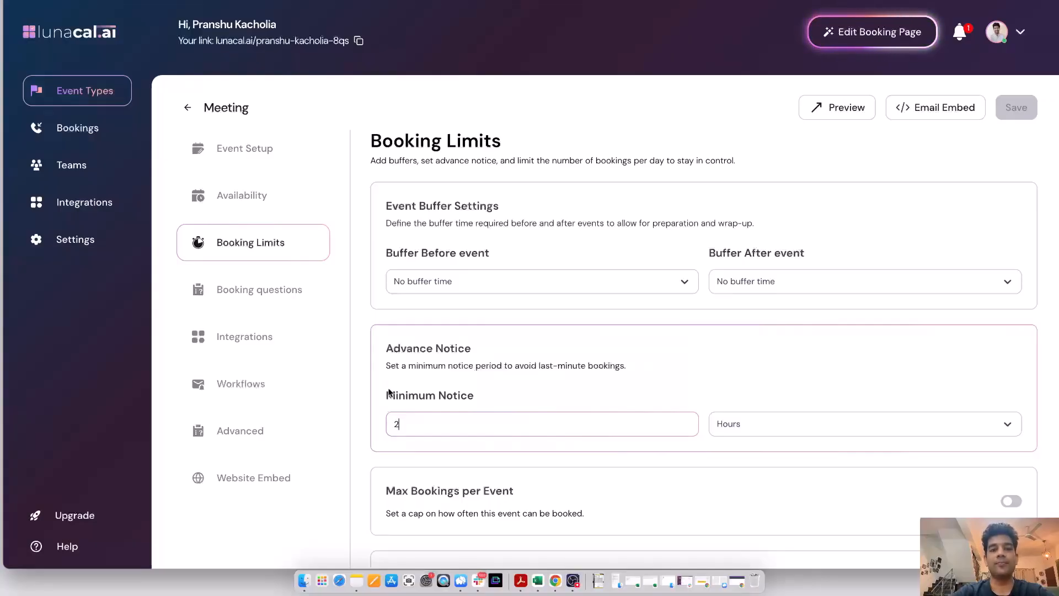
left_click(426, 284)
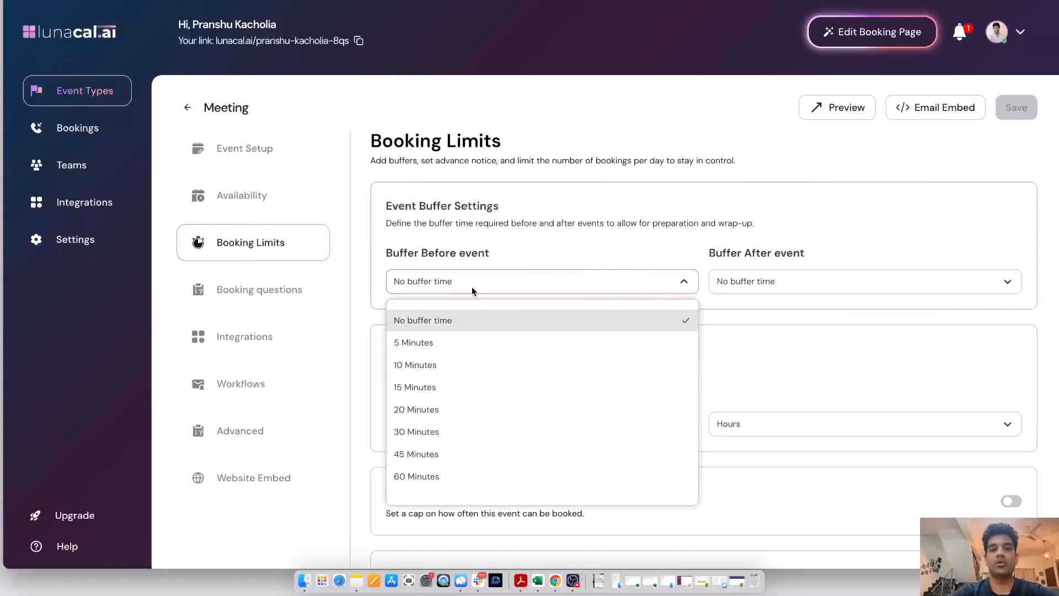
left_click(374, 259)
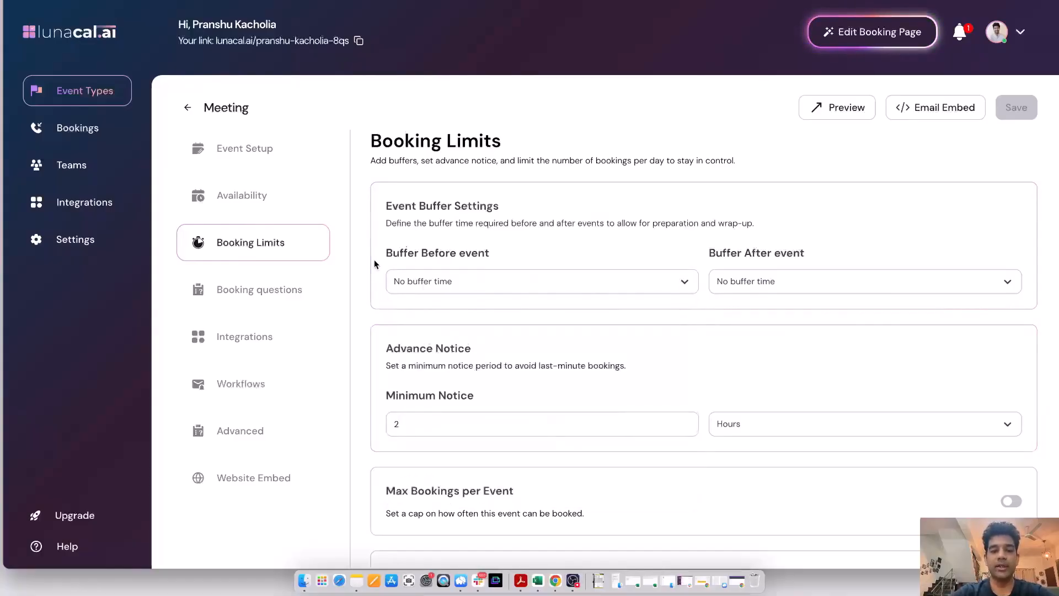
scroll(374, 259, "down", 2)
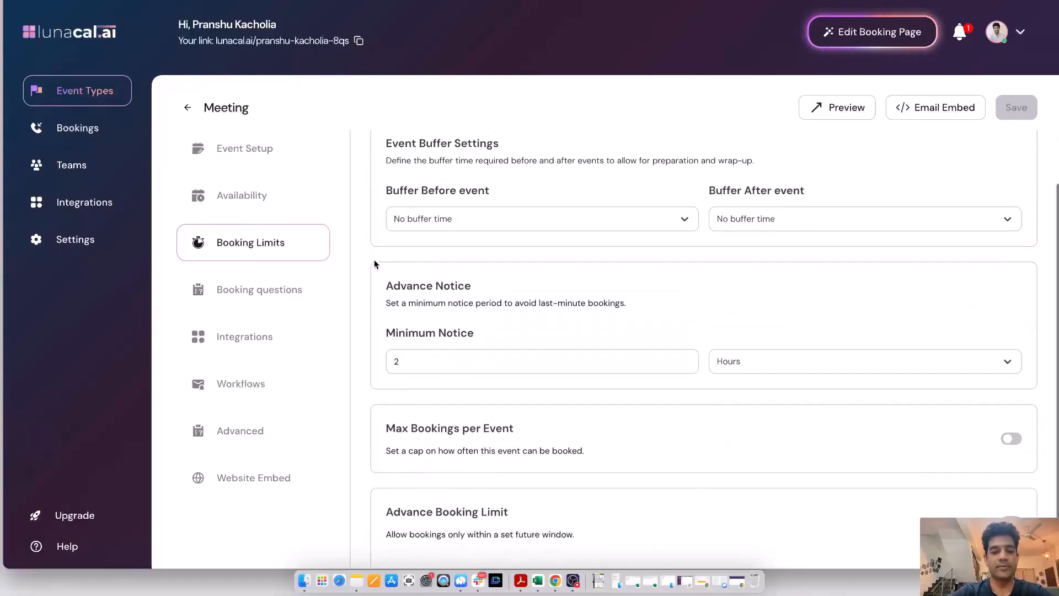
Step: Open the Meeting event's booking questions, then preview its booking page and pick the 10:00am slot on Tuesday, June 24 to check the form
left_click(312, 292)
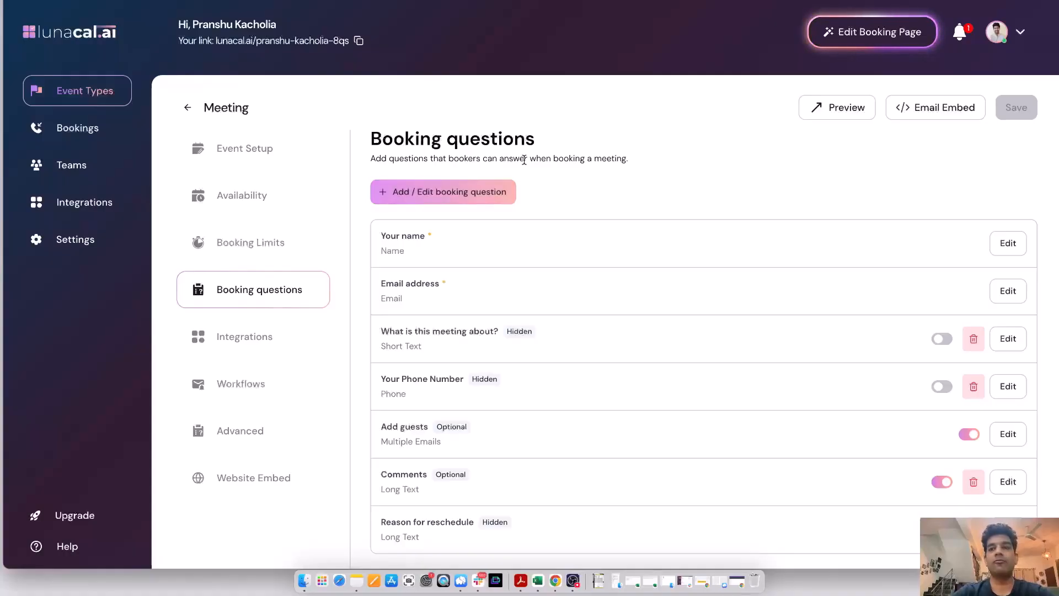
left_click(836, 106)
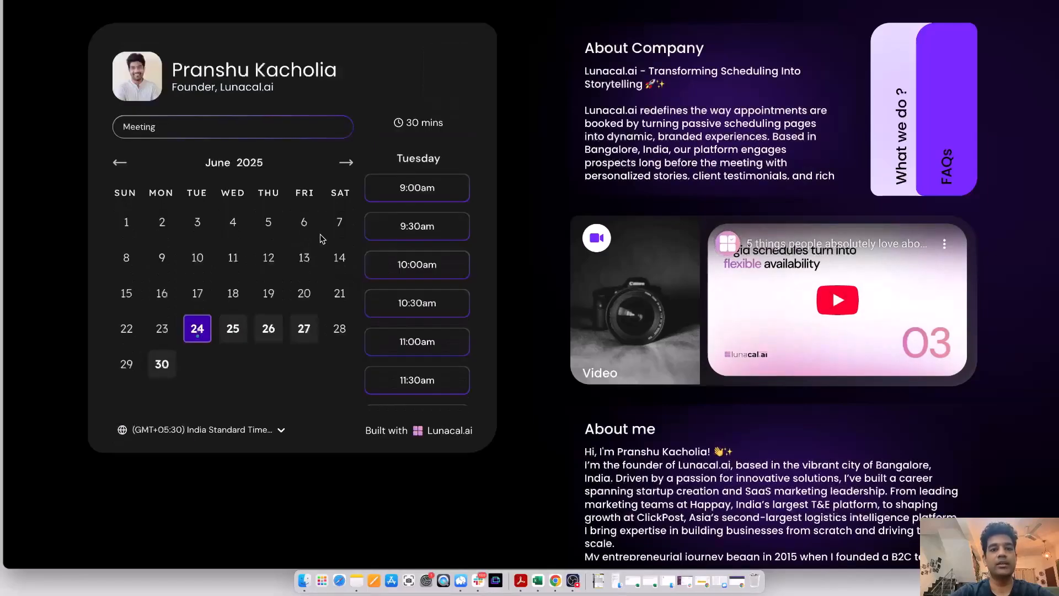
left_click(409, 264)
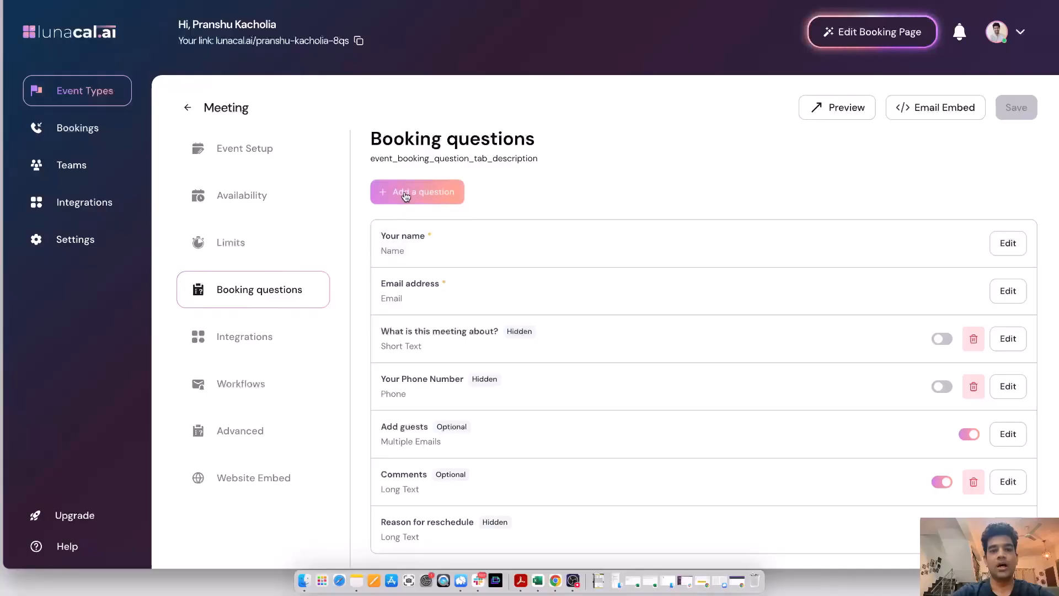
Step: Start a new booking question reading "What's your company size" and make it a Dropdown
left_click(405, 194)
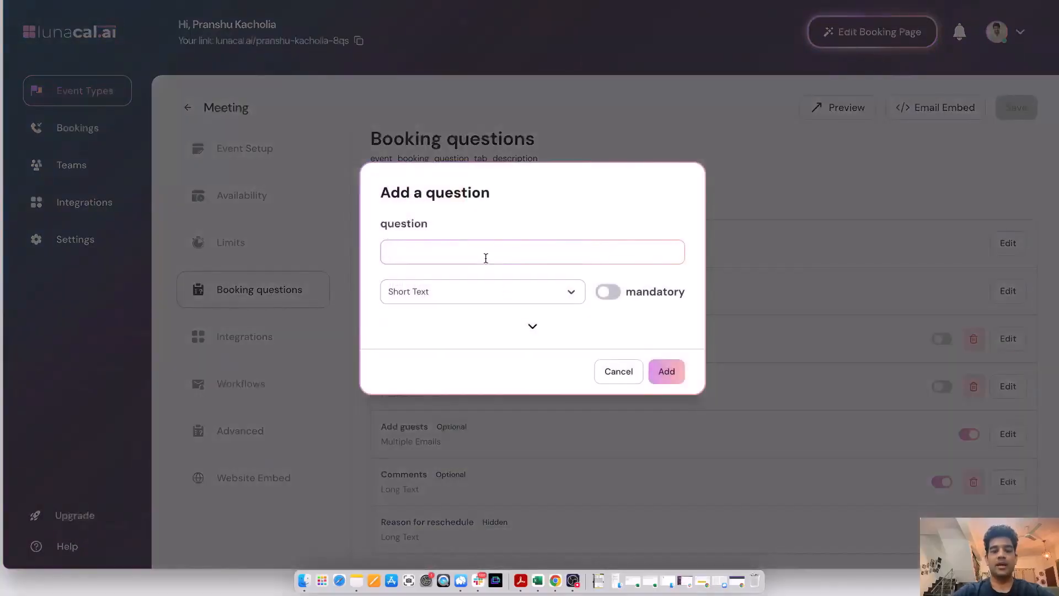
type("What's your company size")
left_click(473, 290)
scroll(450, 221, "down", 2)
scroll(449, 220, "down", 1)
left_click(444, 218)
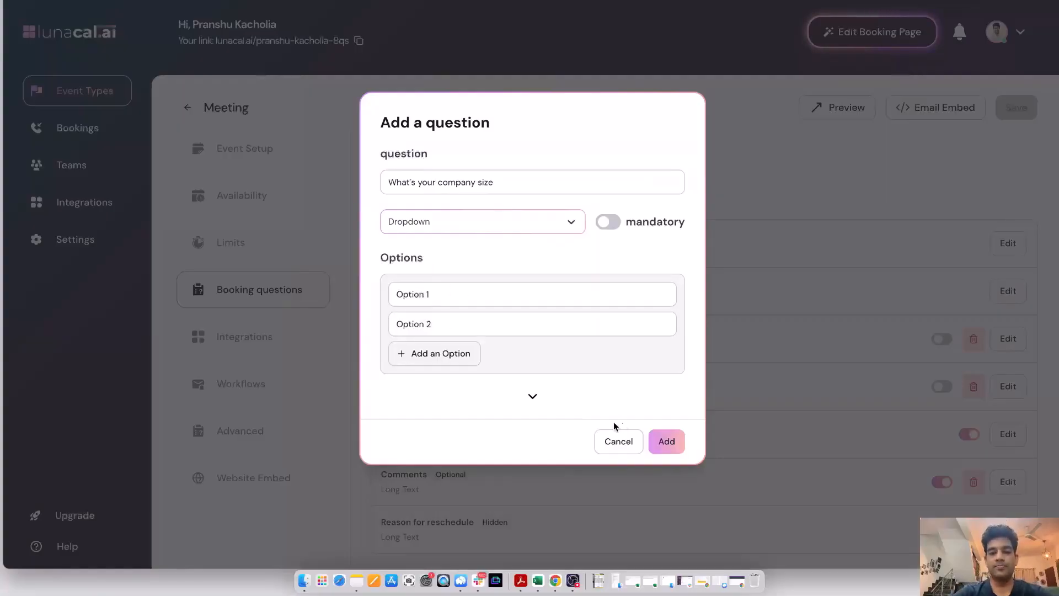
Step: Give the company size question the options "<1000", "1000-5000" and "5000+", add it and save the event
triple_click(469, 289)
type("<1000")
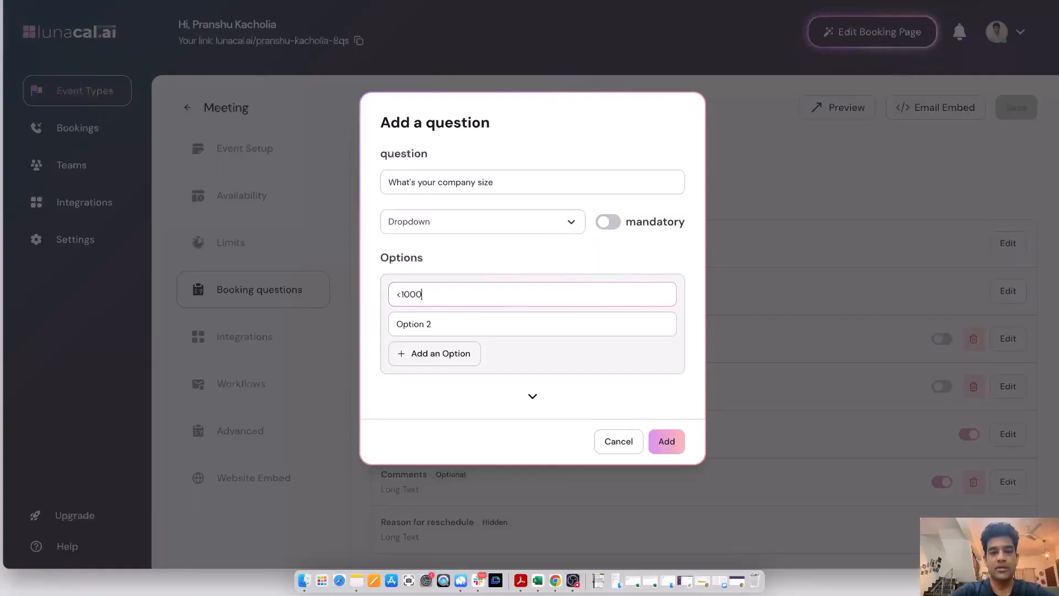
triple_click(420, 331)
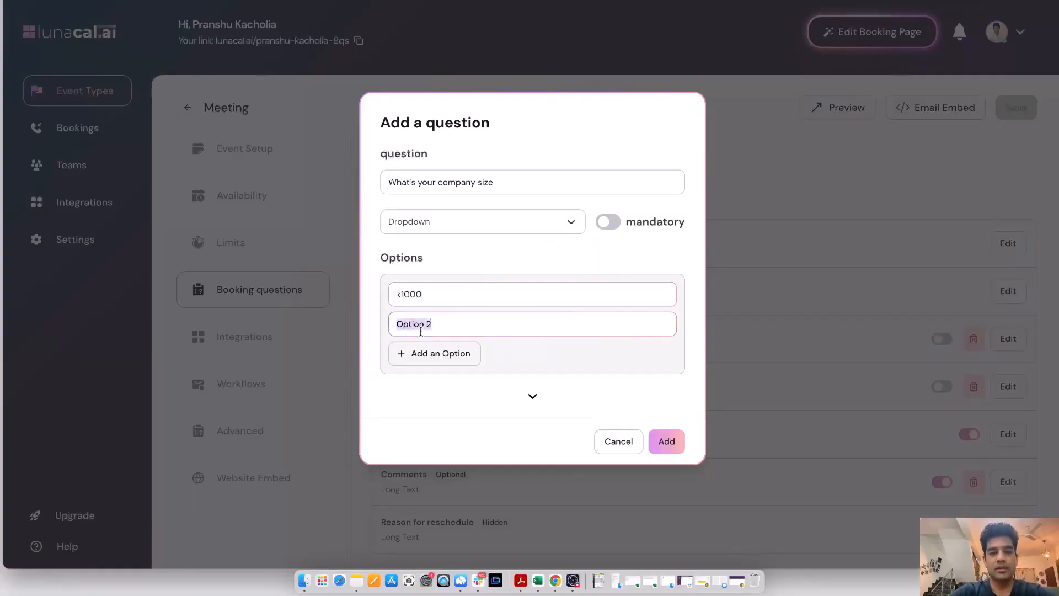
type("1000")
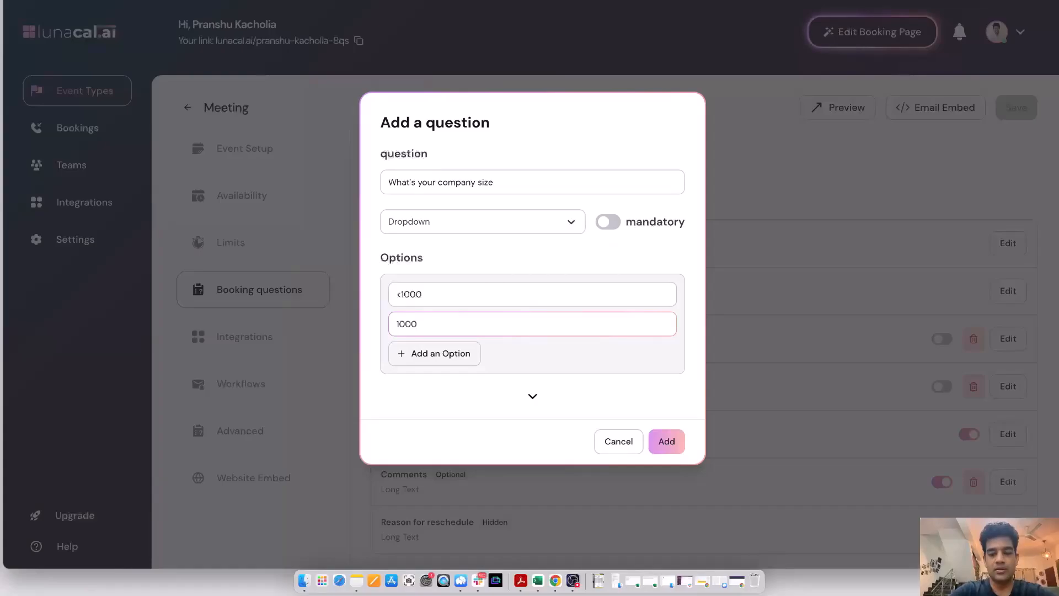
type("5000")
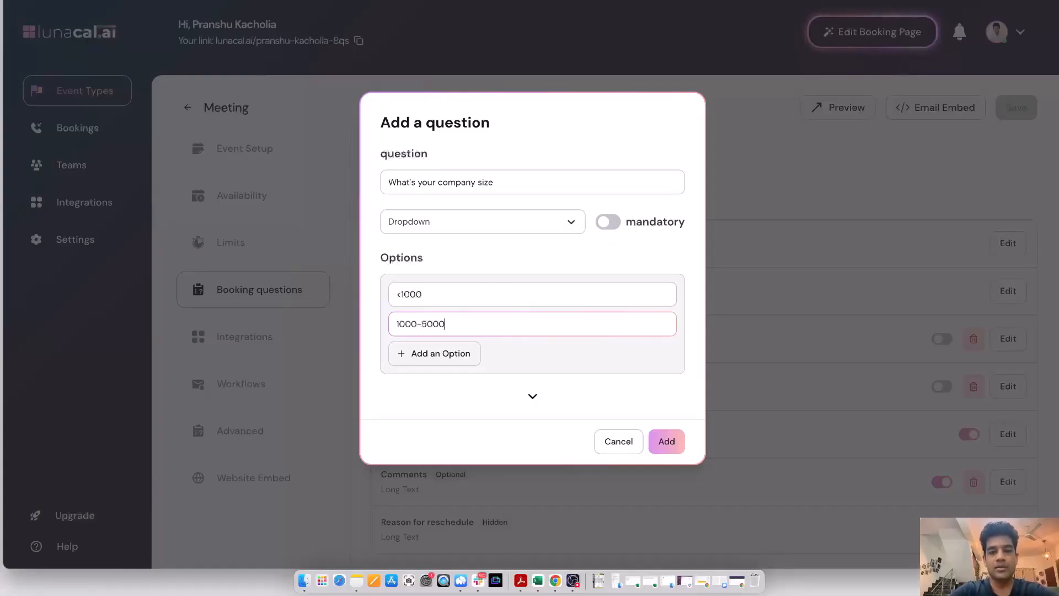
left_click(415, 355)
type("5000+")
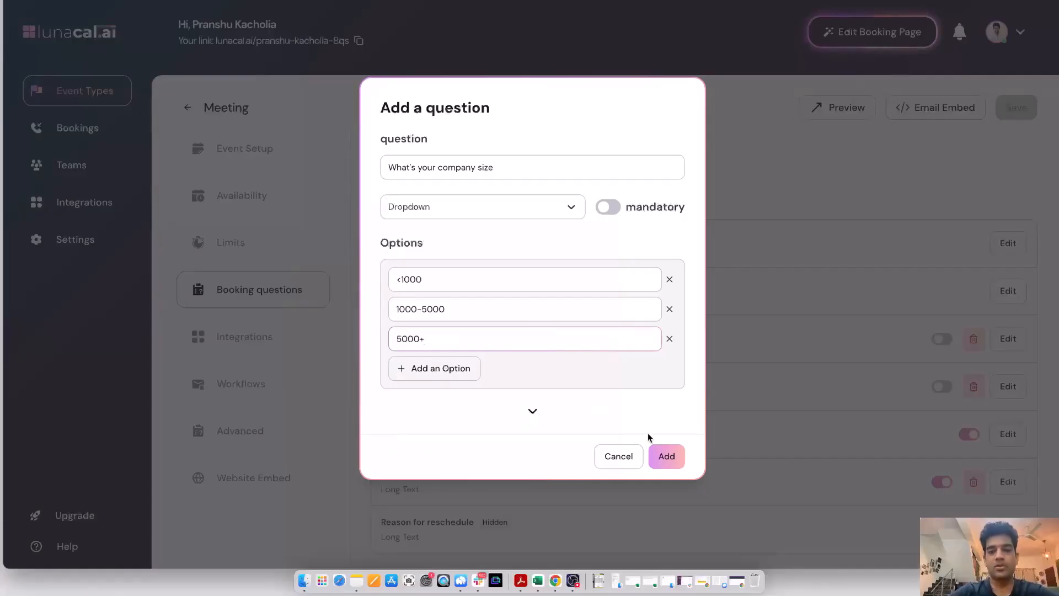
left_click(665, 455)
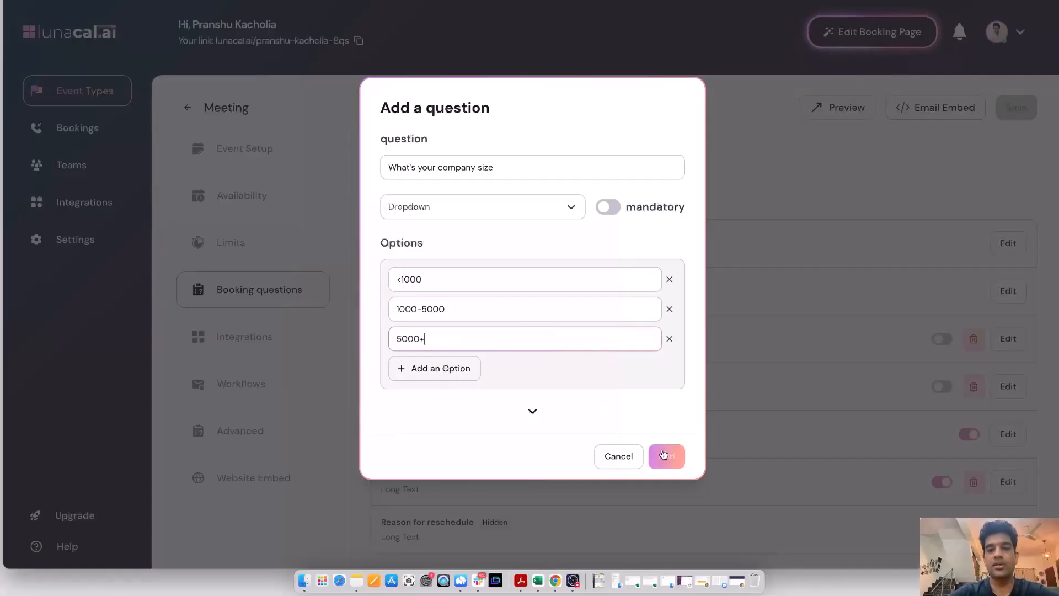
scroll(440, 313, "down", 2)
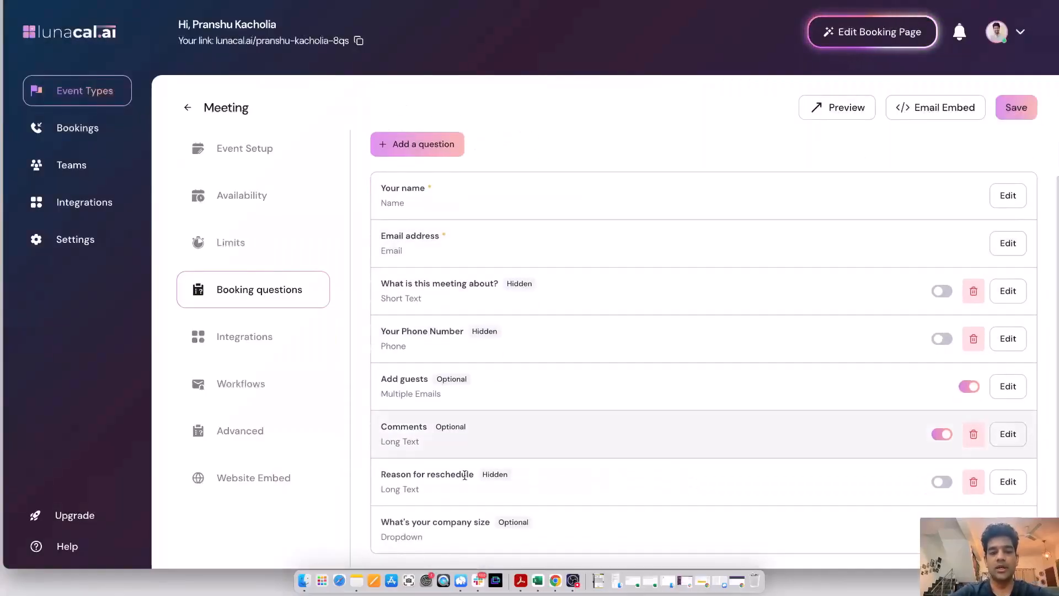
left_click(1016, 109)
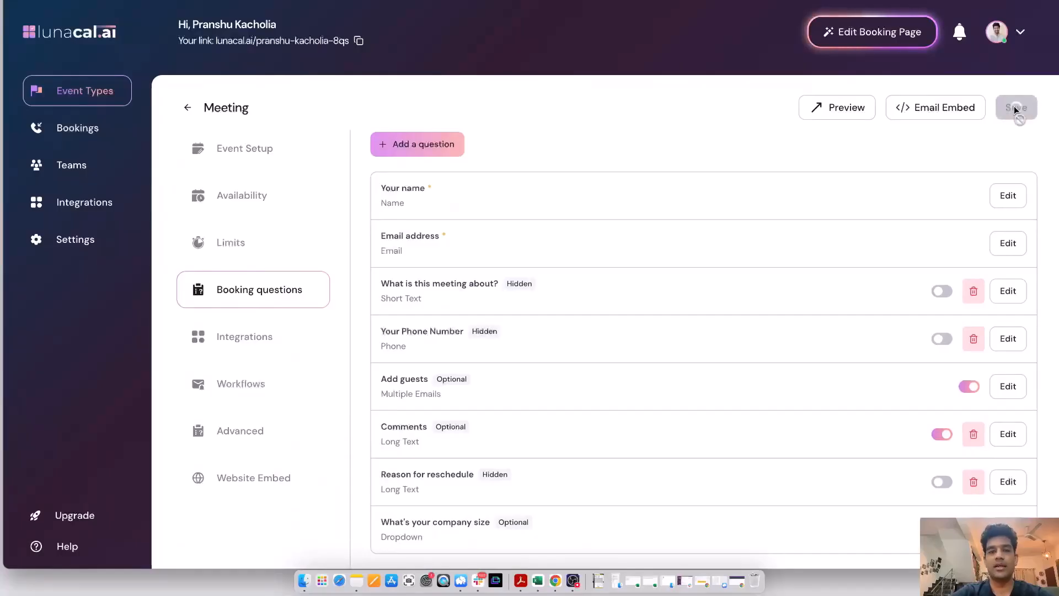
Step: Create a new workflow for the Meeting event and save its trigger as 24 hours after the event ends
left_click(256, 382)
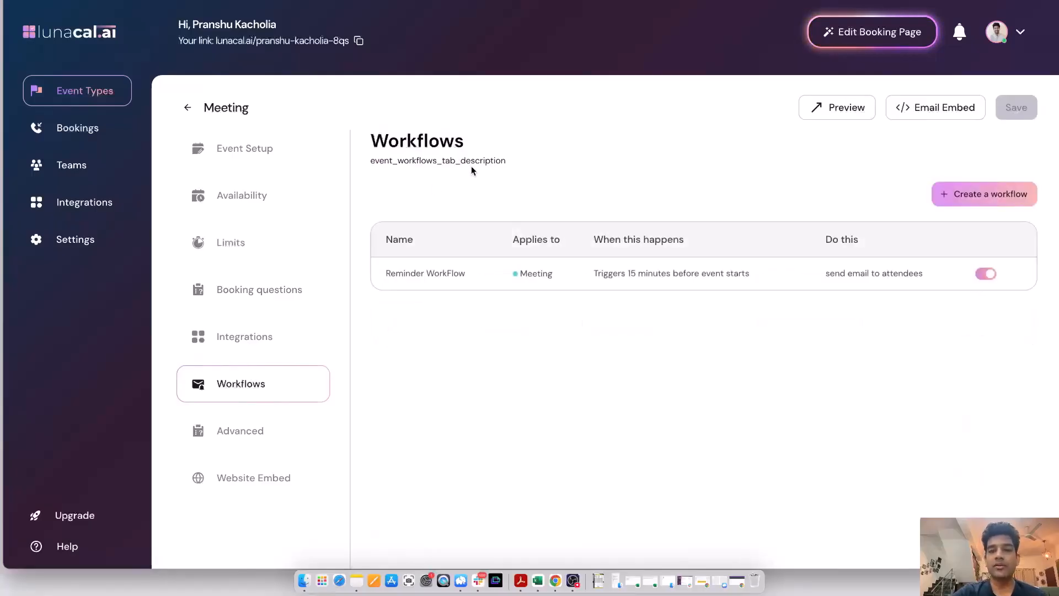
left_click(957, 199)
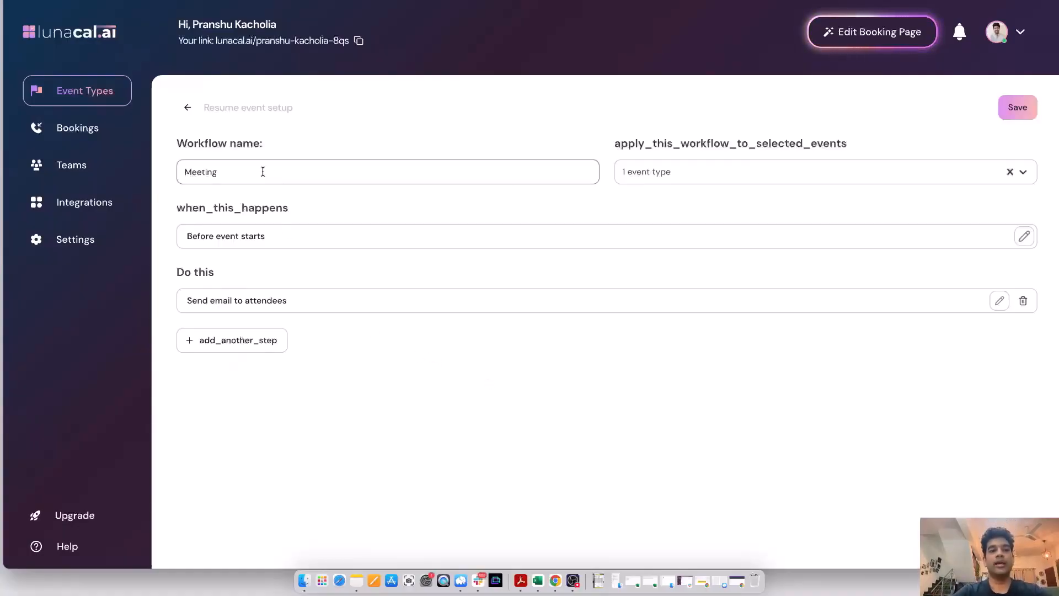
left_click(258, 243)
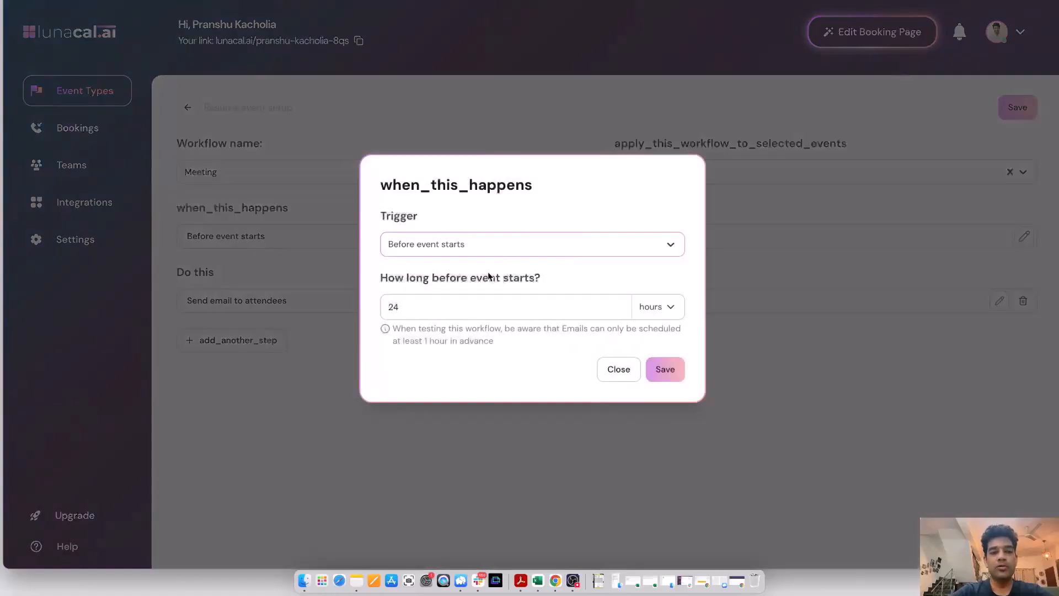
left_click(471, 245)
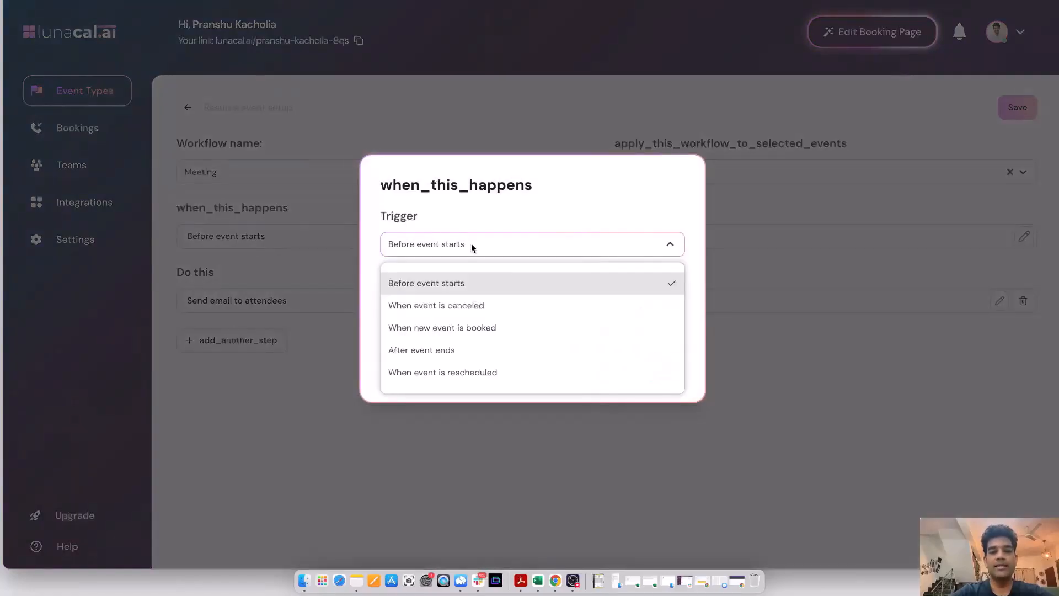
left_click(459, 309)
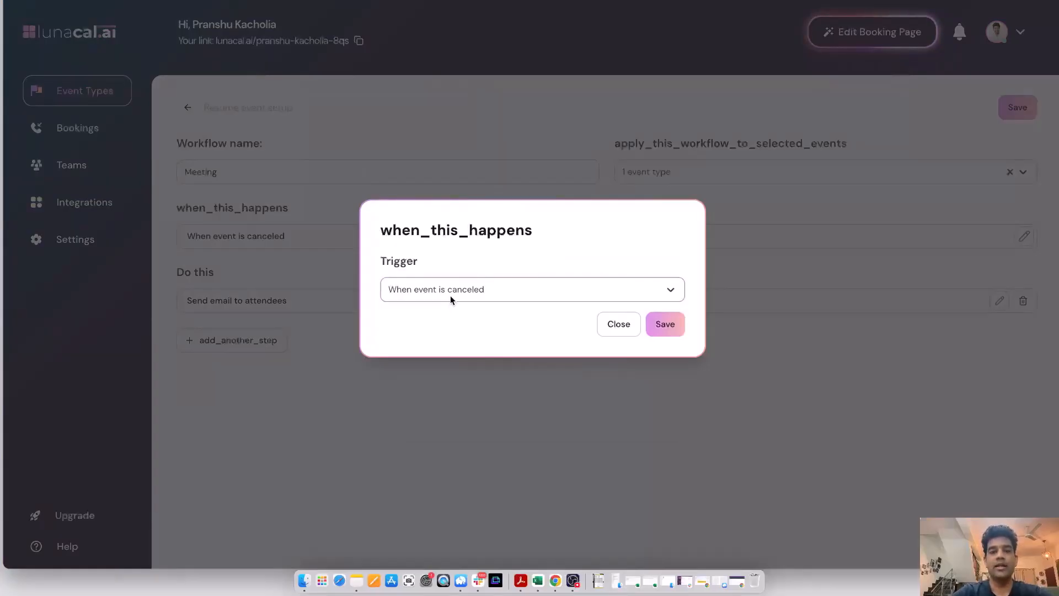
left_click(450, 295)
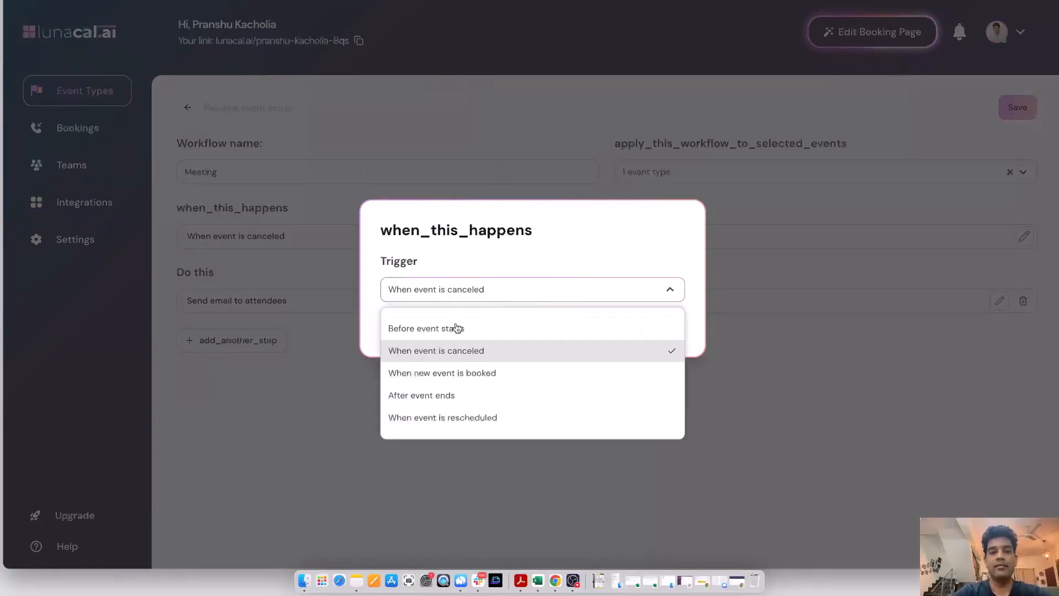
left_click(454, 395)
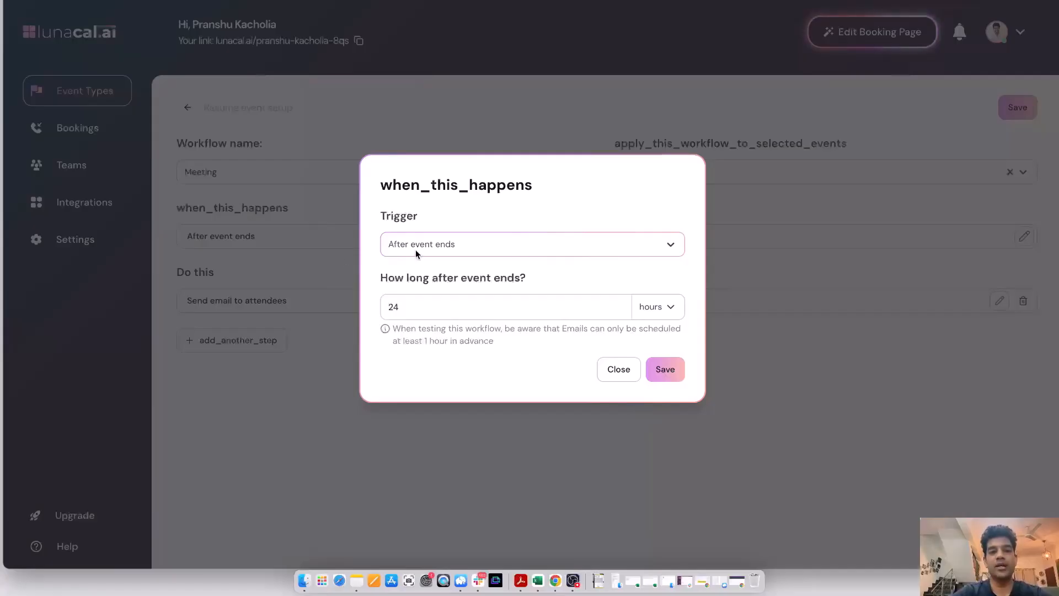
left_click(665, 373)
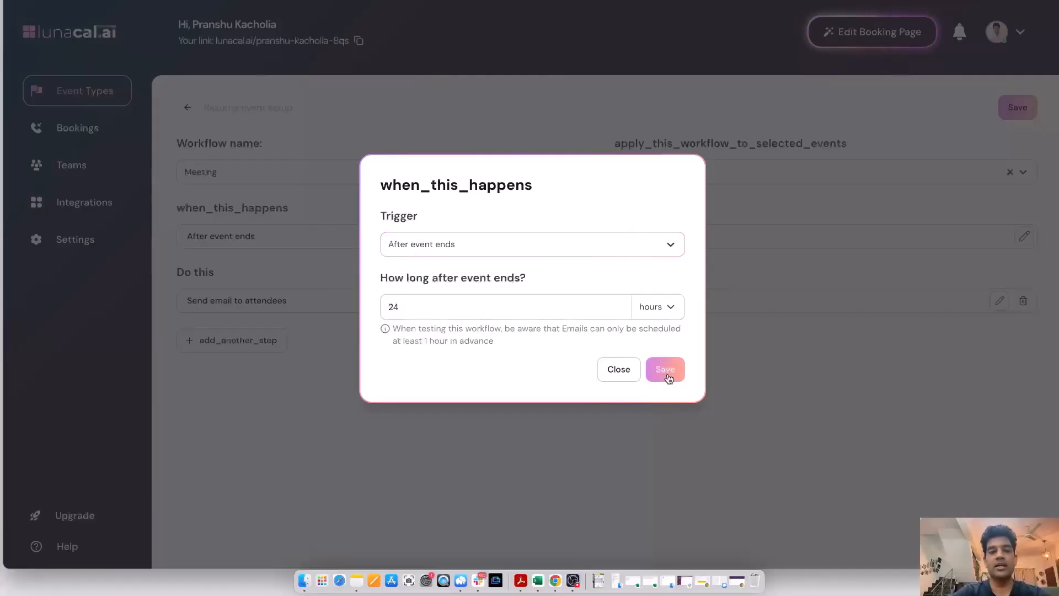
Step: Switch the workflow's attendee email to the post_thanks_template message and review its body
left_click(351, 300)
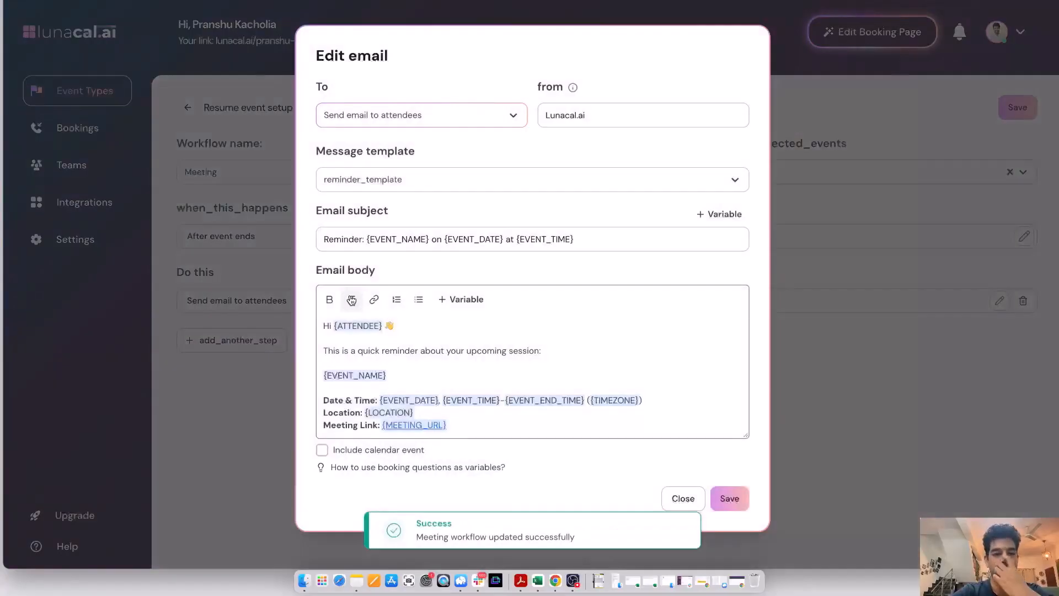
left_click(390, 182)
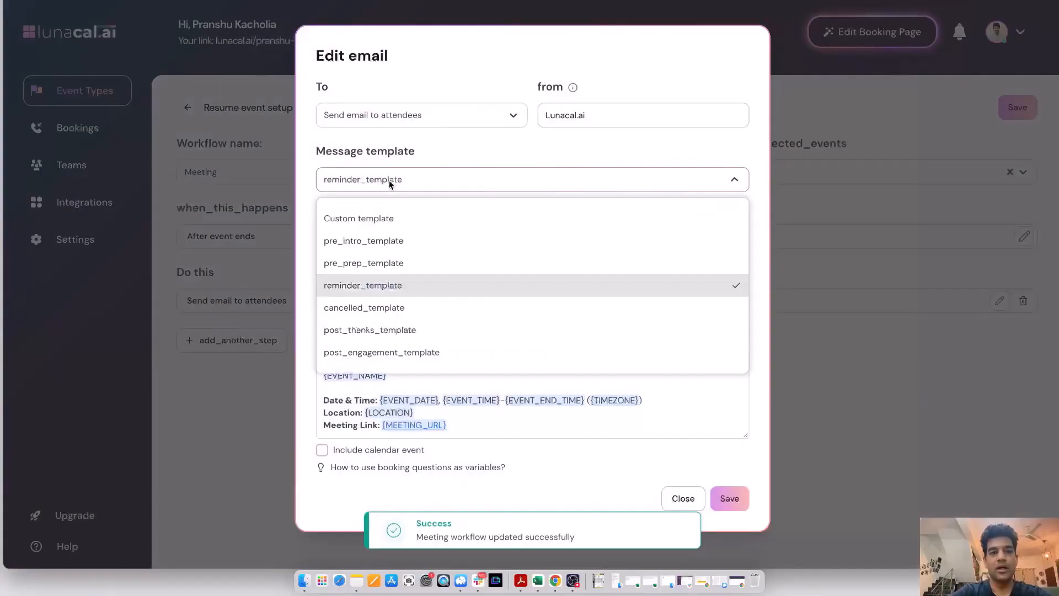
left_click(384, 333)
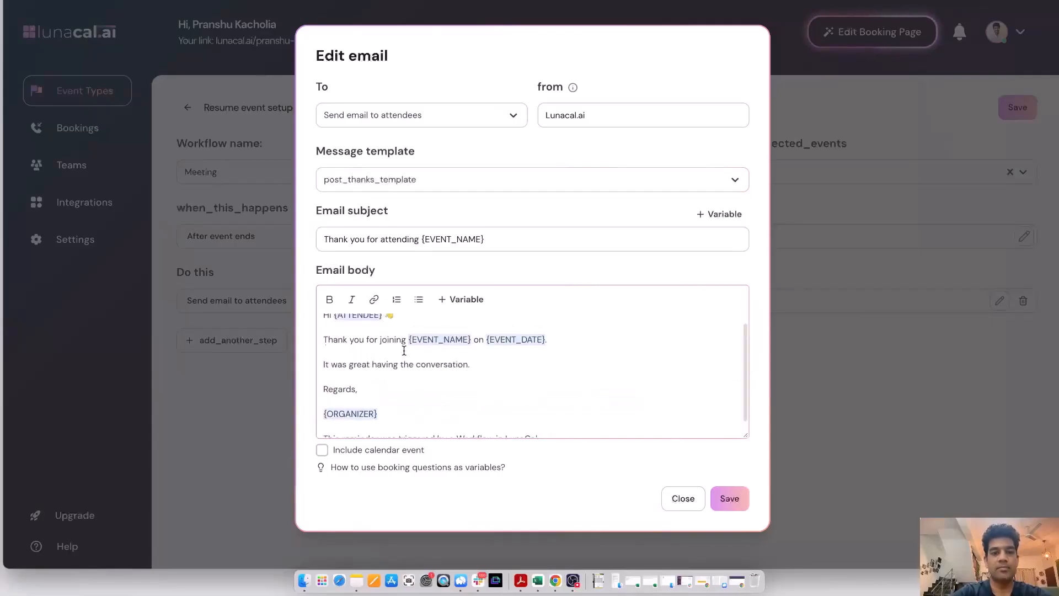
scroll(404, 351, "up", 1)
scroll(398, 373, "down", 1)
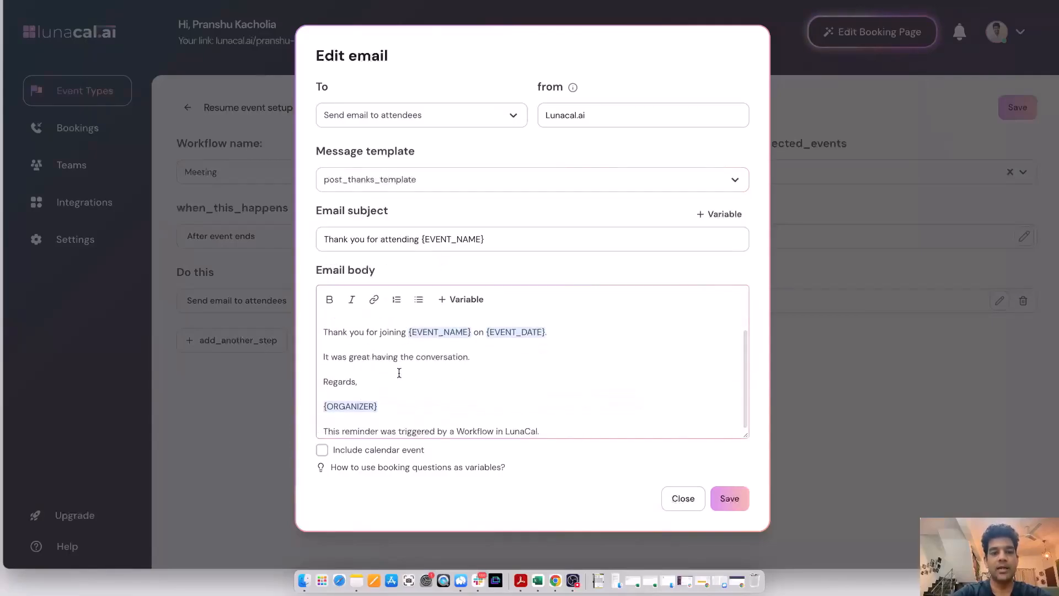
Step: Delete the closing line about the LunaCal workflow from the email body, save the email and workflow, and return to the event's workflows
triple_click(413, 430)
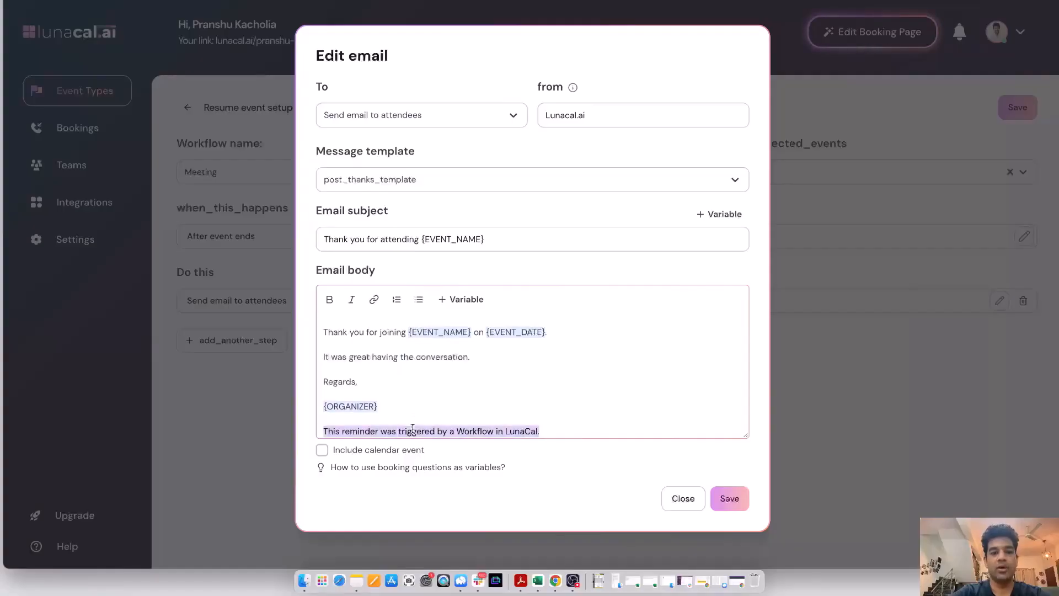
key("BackSpace")
scroll(420, 429, "up", 1)
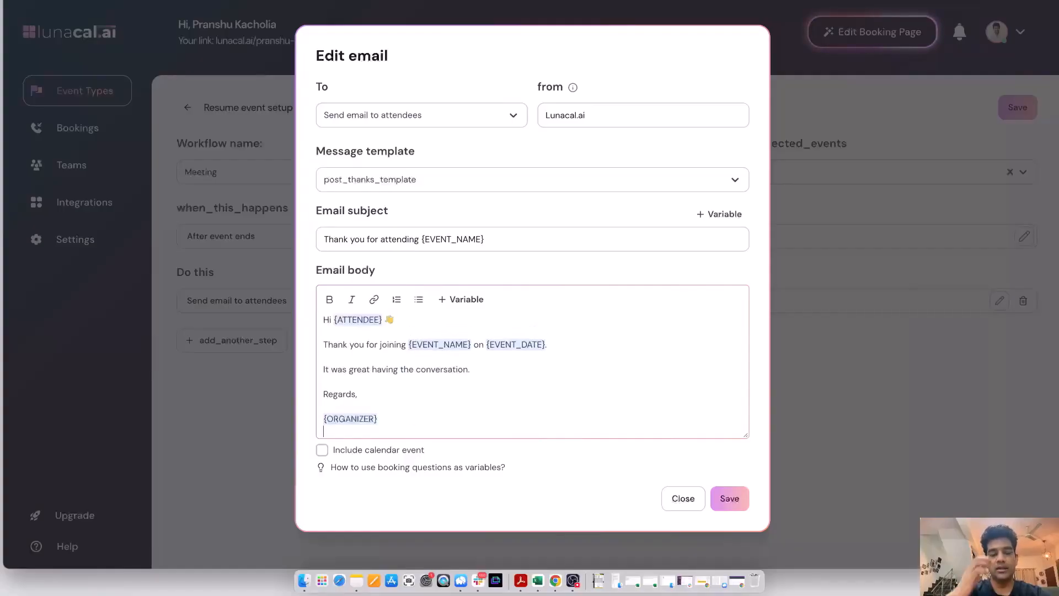
left_click(735, 499)
left_click(1020, 107)
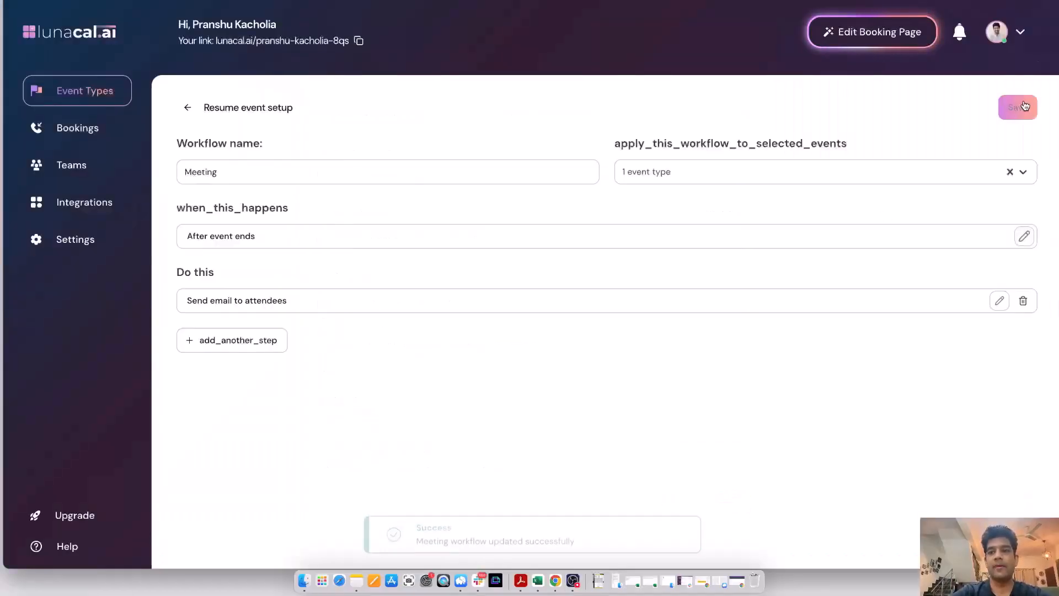
left_click(188, 108)
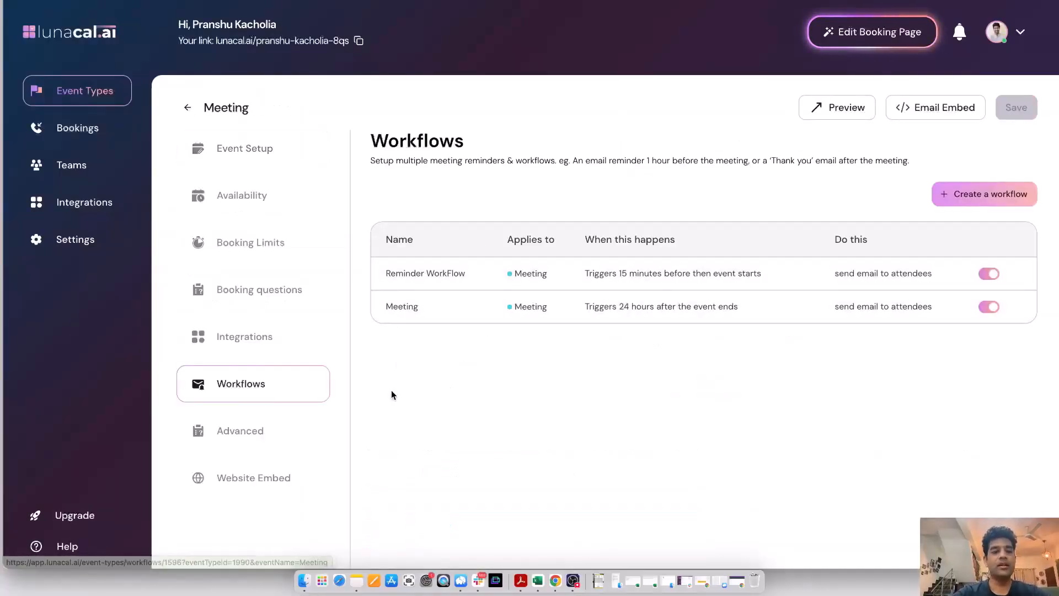
Step: Set the brand color of the Meeting event's website embed to cb006b, copy its HTML code and close the embed
left_click(259, 483)
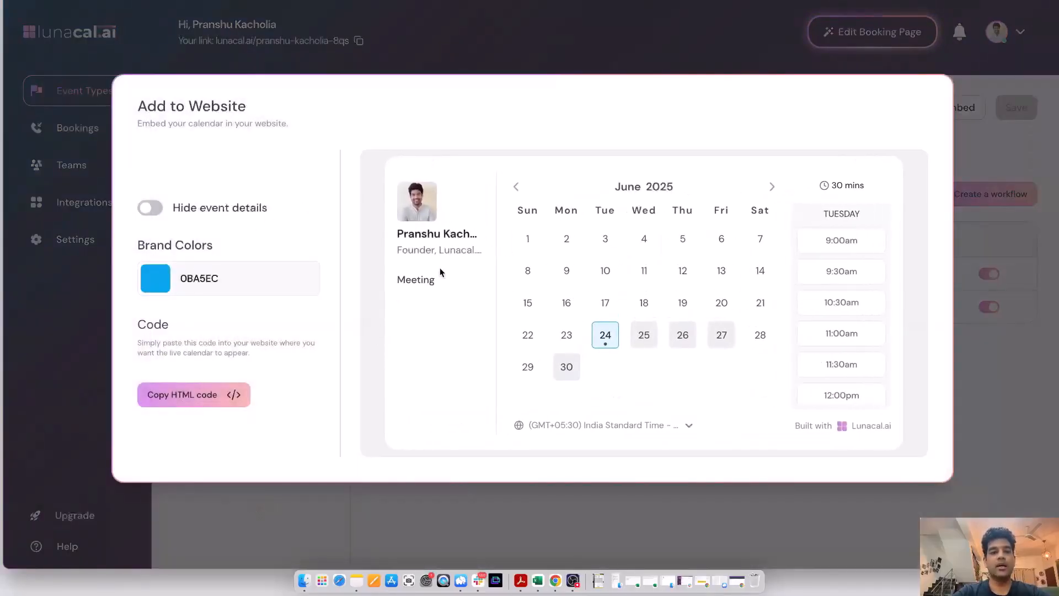
left_click(156, 284)
left_click(212, 359)
mouse_move(212, 359)
left_mouse_down()
mouse_move(164, 379)
mouse_move(211, 346)
left_mouse_up()
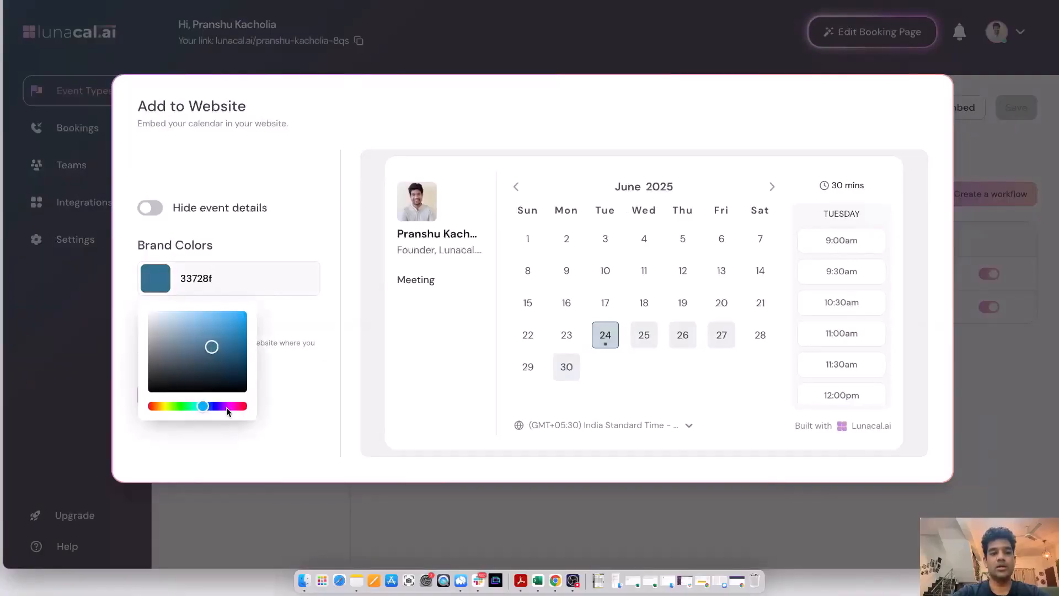
left_click(231, 406)
left_click_drag(236, 406, 239, 407)
mouse_move(190, 341)
left_mouse_down()
mouse_move(214, 313)
mouse_move(265, 328)
left_mouse_up()
left_click(309, 336)
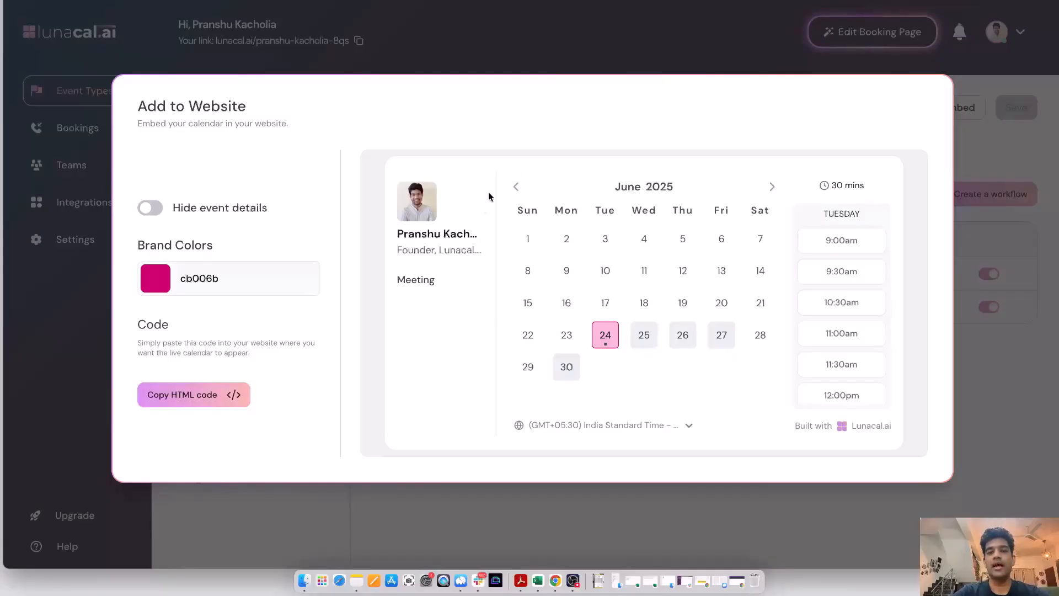
left_click(211, 399)
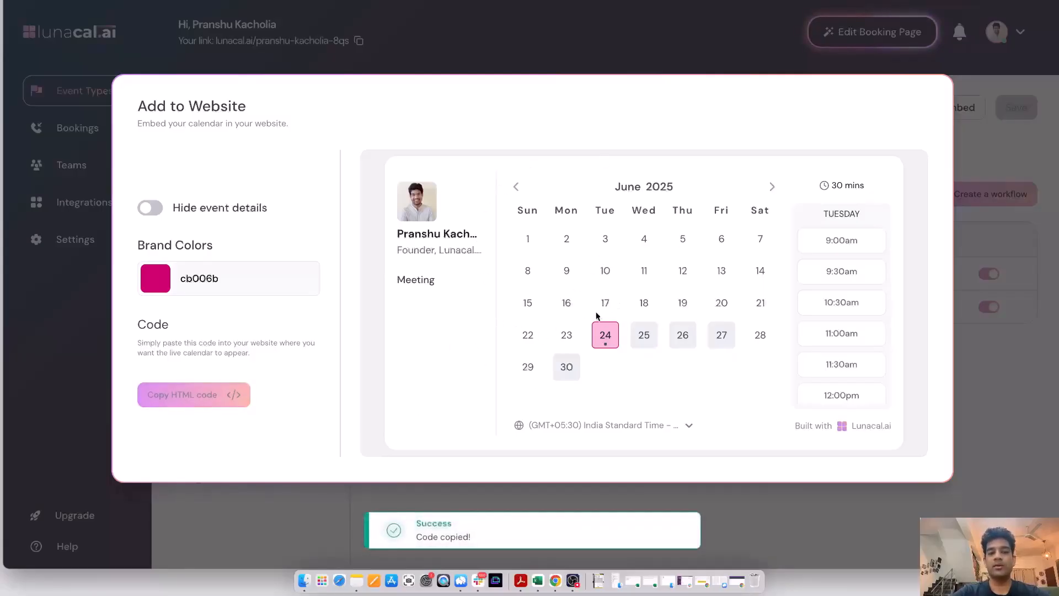
left_click(997, 389)
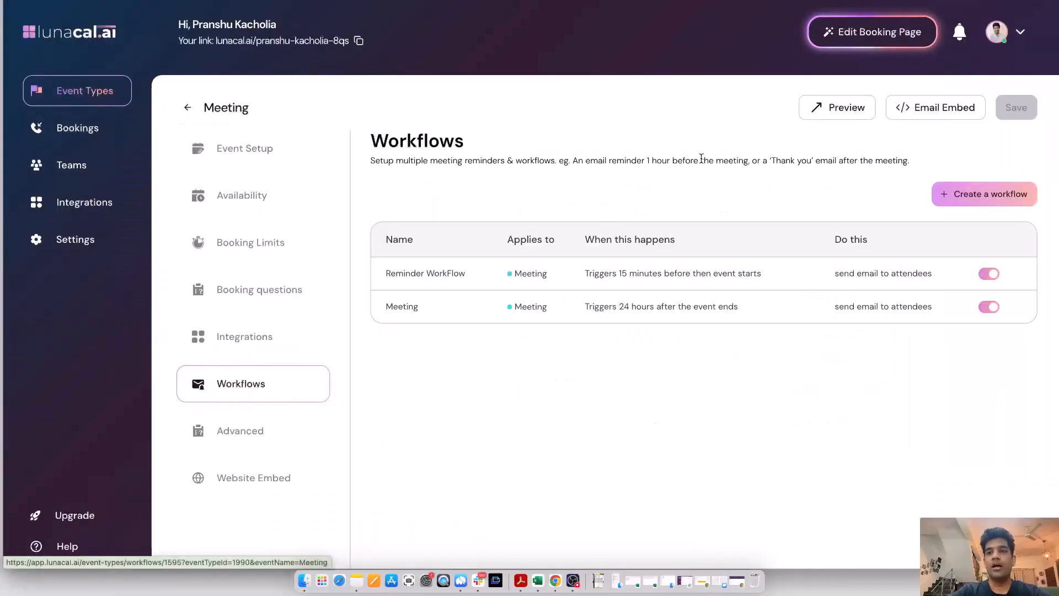
Step: Open the email embed for the Meeting event and add the 10:30am, 11:00am and 11:30am slots on Tuesday, June 24
left_click(944, 110)
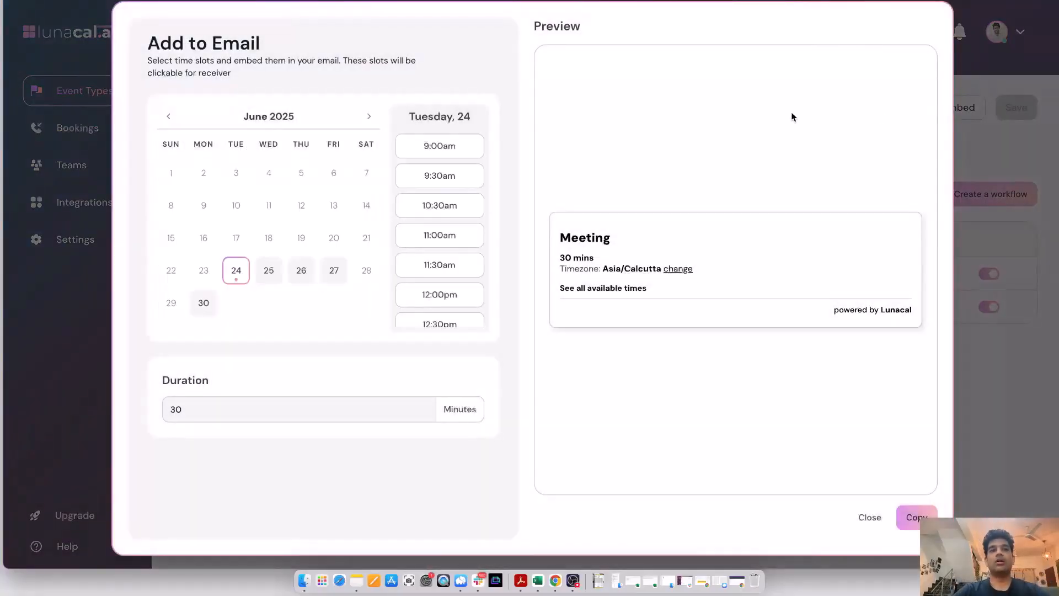
left_click(451, 210)
left_click(447, 242)
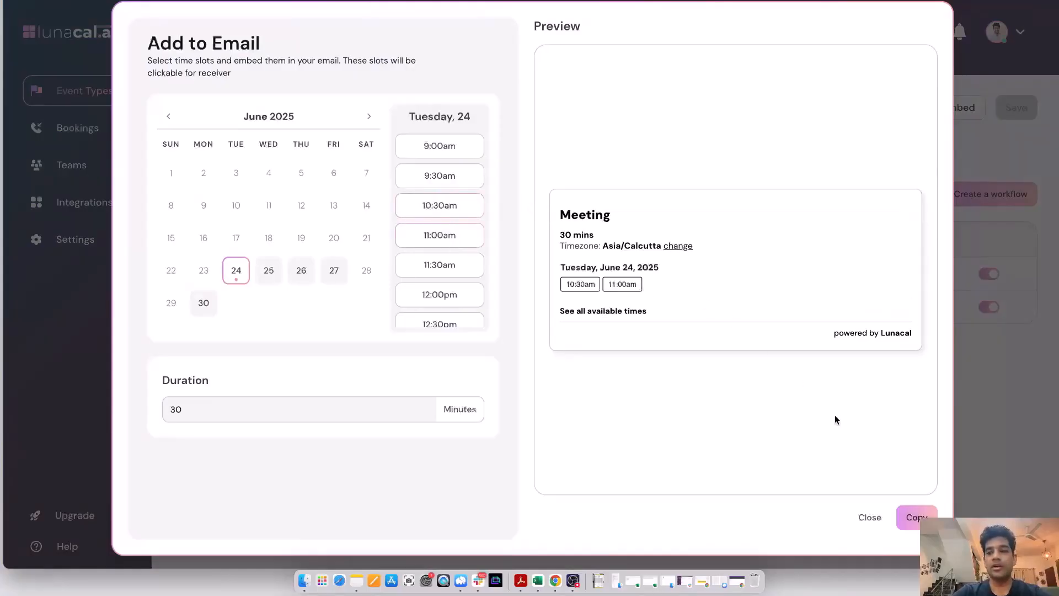
left_click(442, 268)
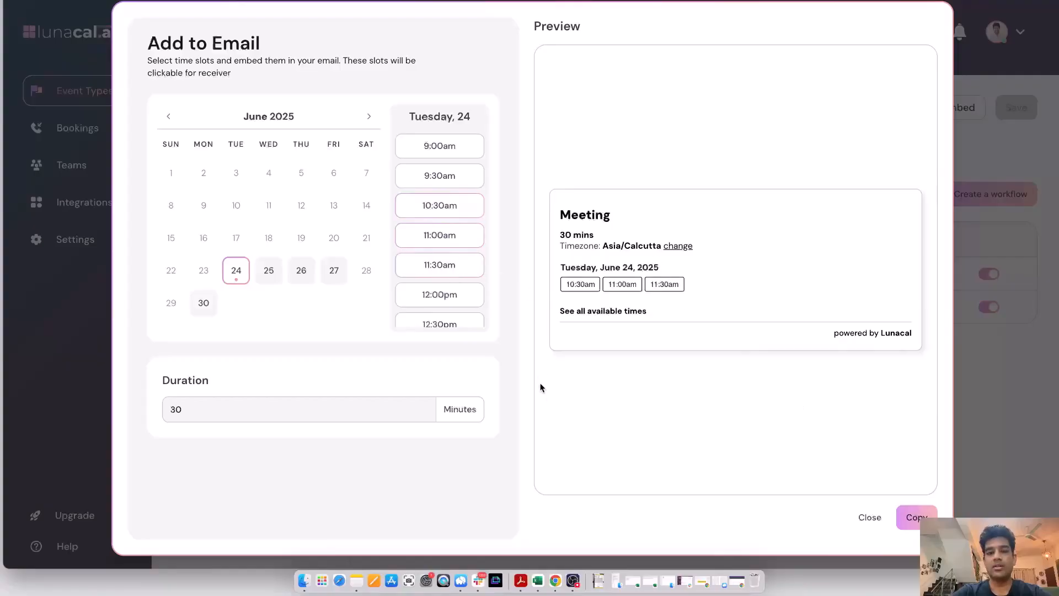
Step: Add the 10:00am and 10:30am slots on Wednesday, June 25, copy the email embed and close it
left_click(269, 270)
left_click(426, 207)
left_click(429, 242)
left_click(916, 517)
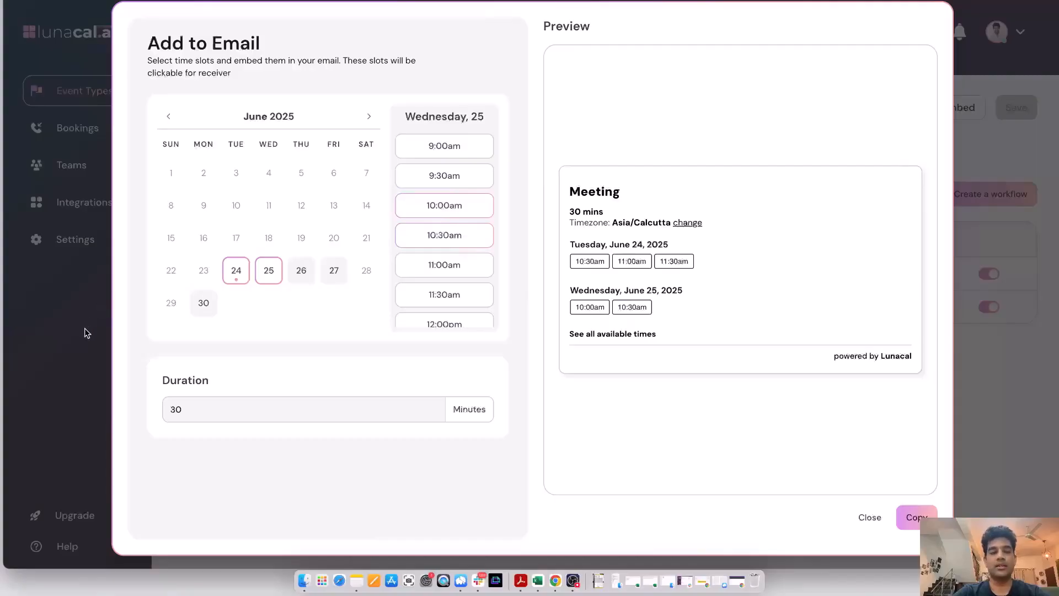
left_click(84, 332)
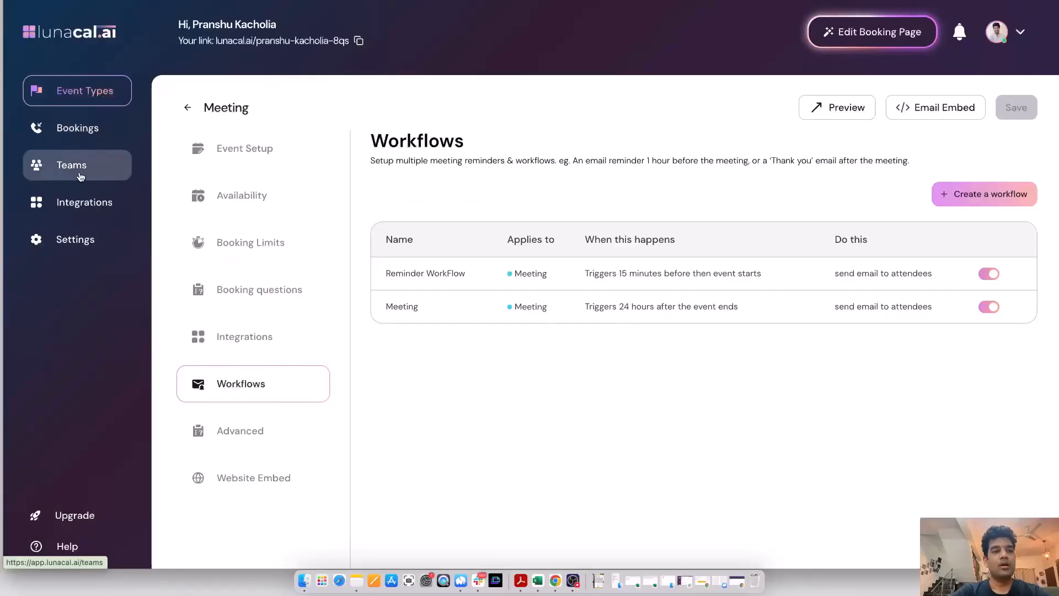
Step: Browse the available calendar, conferencing and payment integrations, and view the team scheduling options
left_click(84, 203)
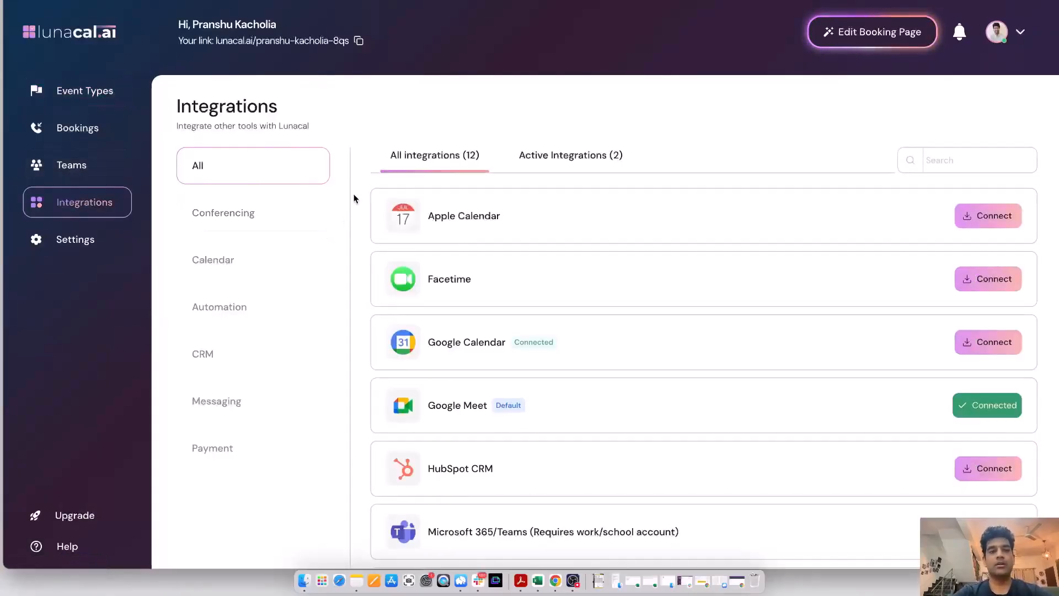
left_click(268, 259)
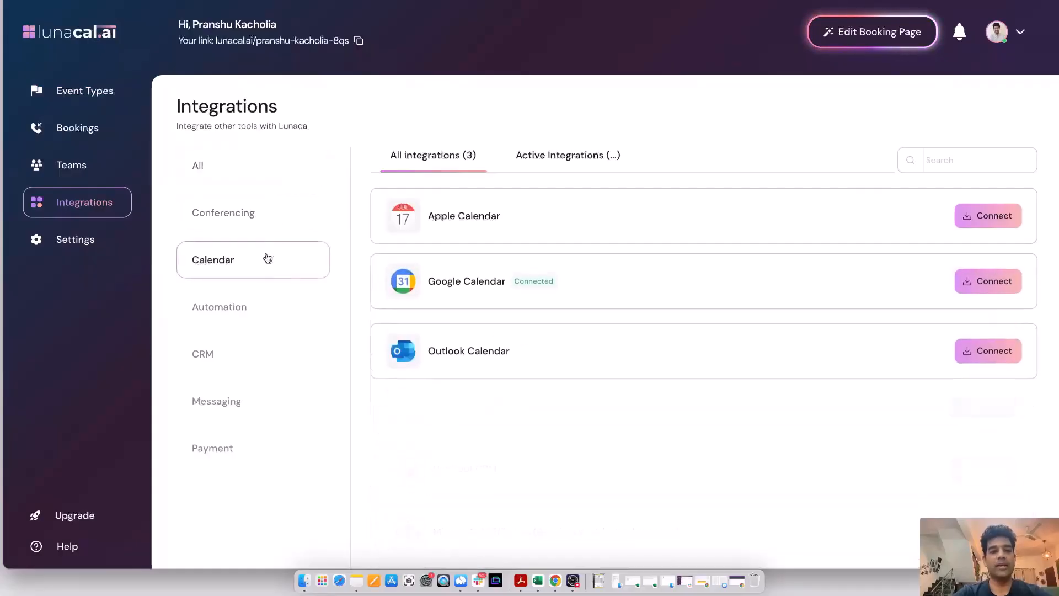
left_click(275, 219)
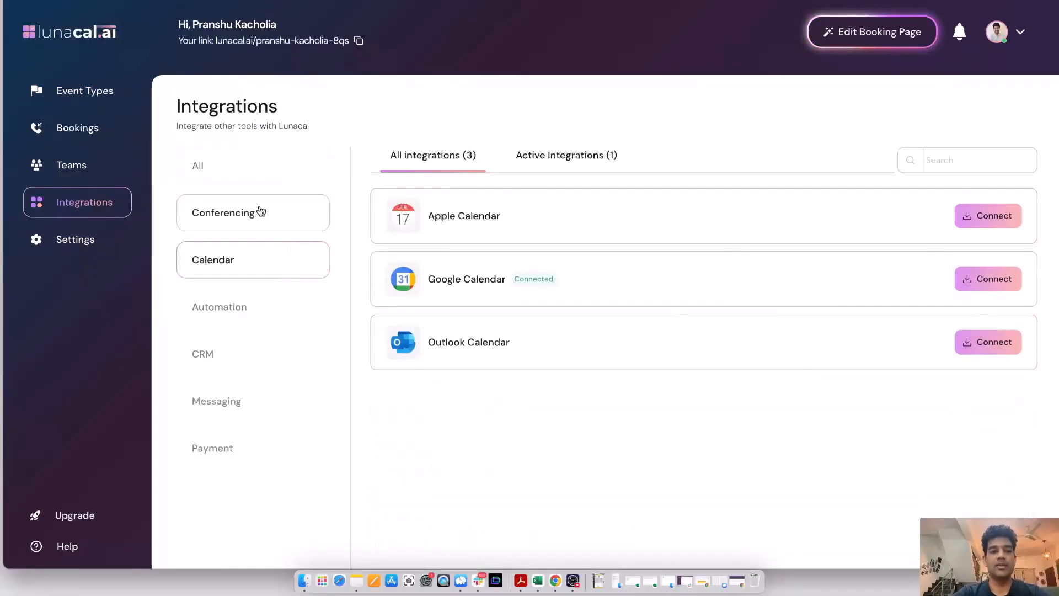
left_click(281, 449)
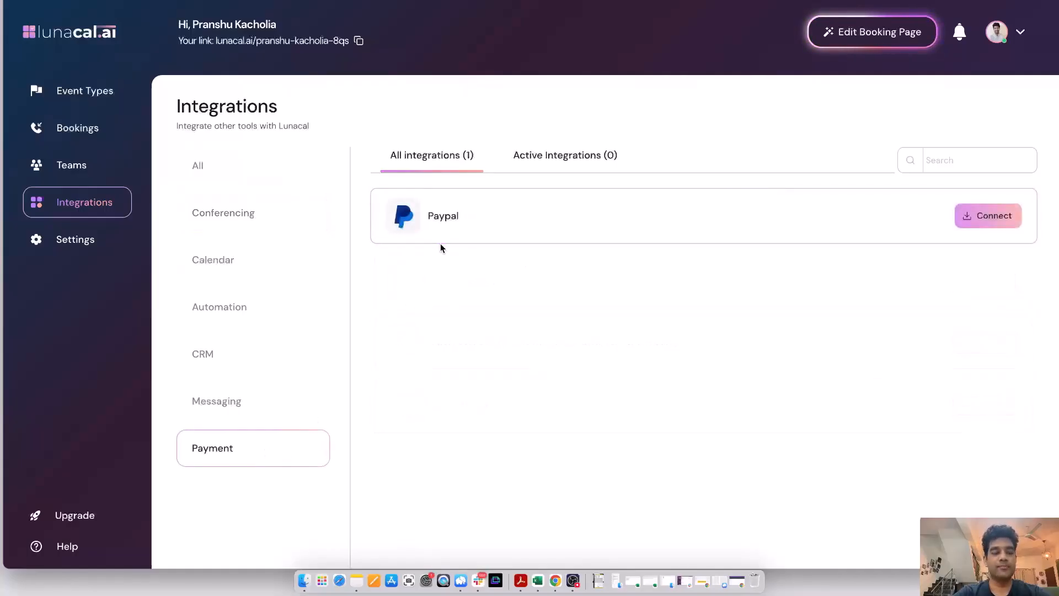
left_click(86, 165)
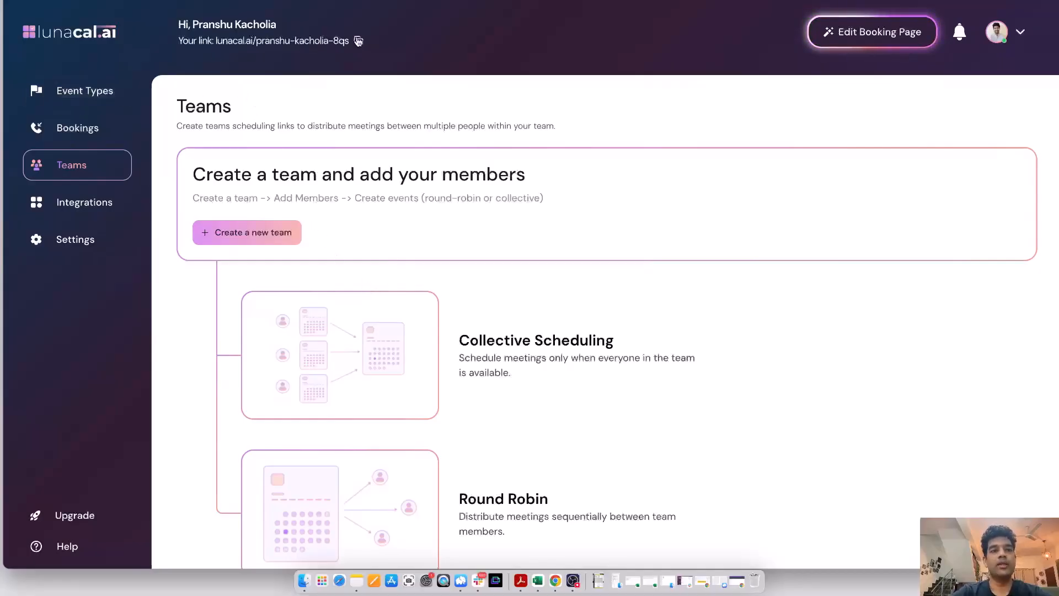
Step: Copy the personal booking link from the event types page and open it in a new browser tab to review the published page
left_click(94, 97)
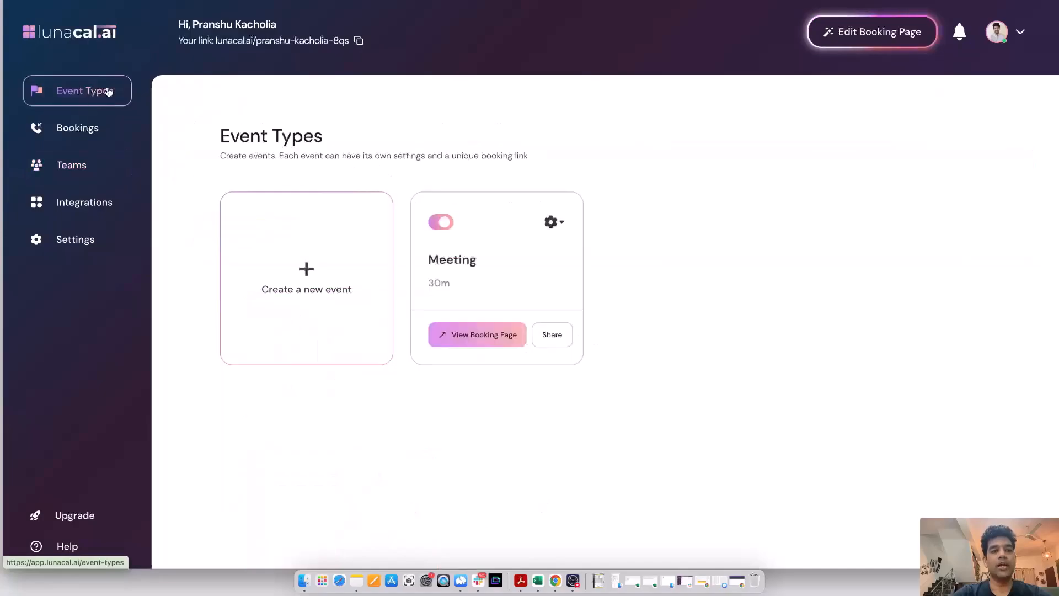
left_click(359, 41)
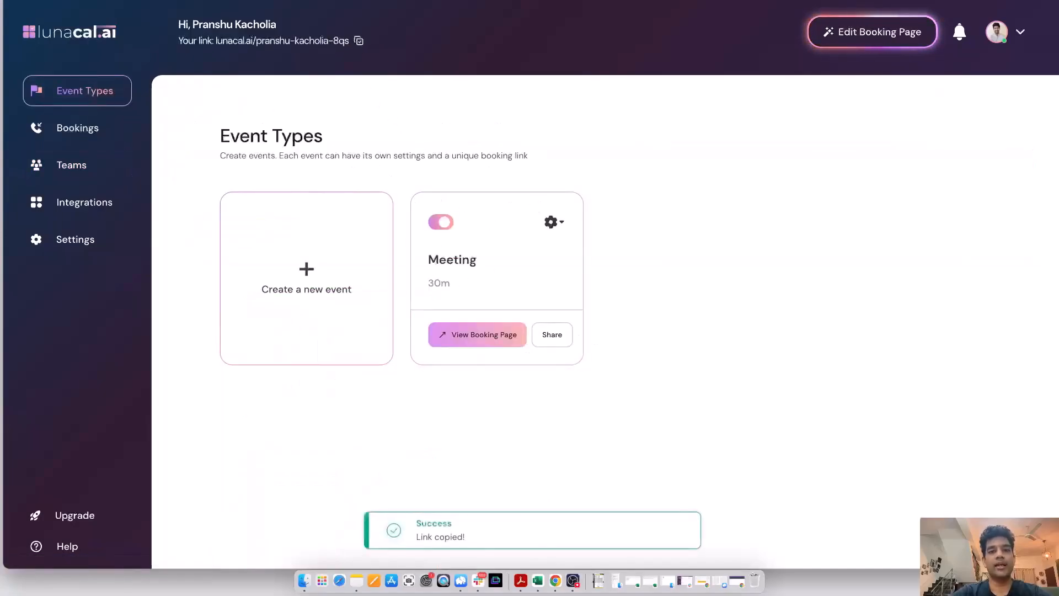
key("super+t")
key("super+v")
key("Return")
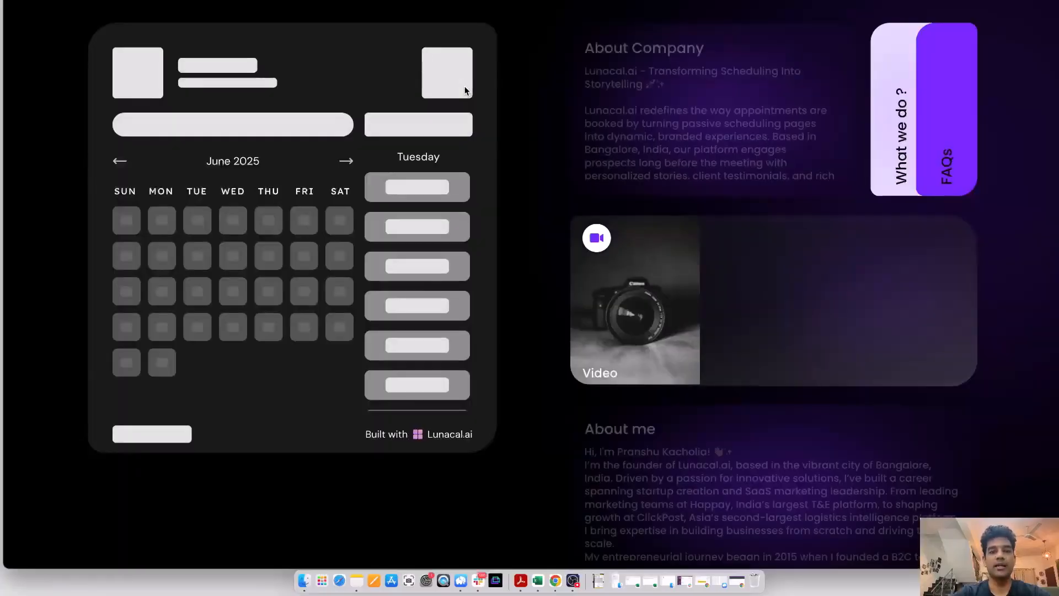
scroll(659, 295, "down", 5)
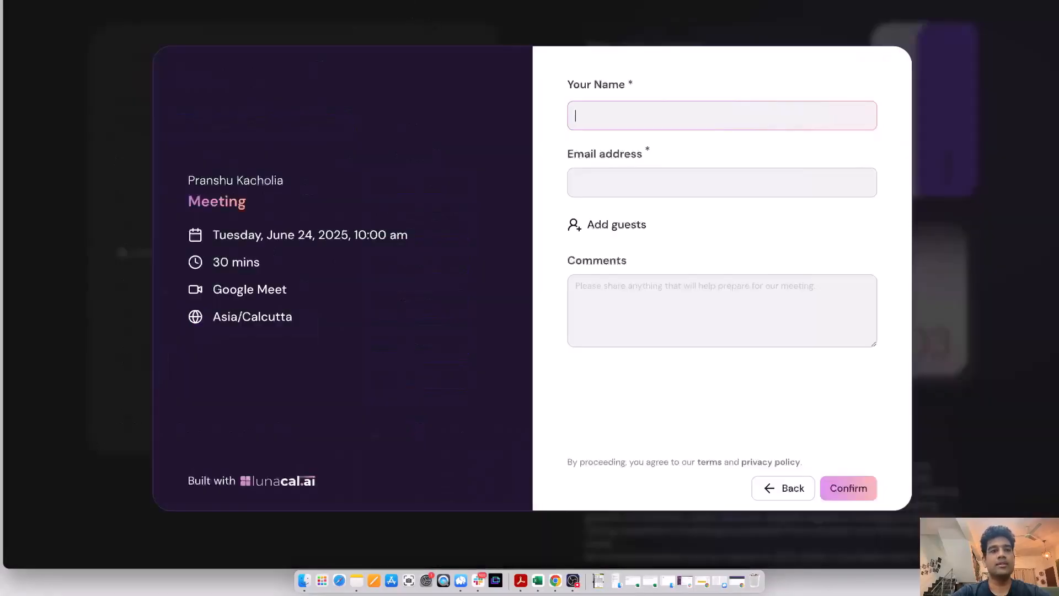
Step: Open the booking page for editing and change its theme from the dark design to the light one
left_click(262, 12)
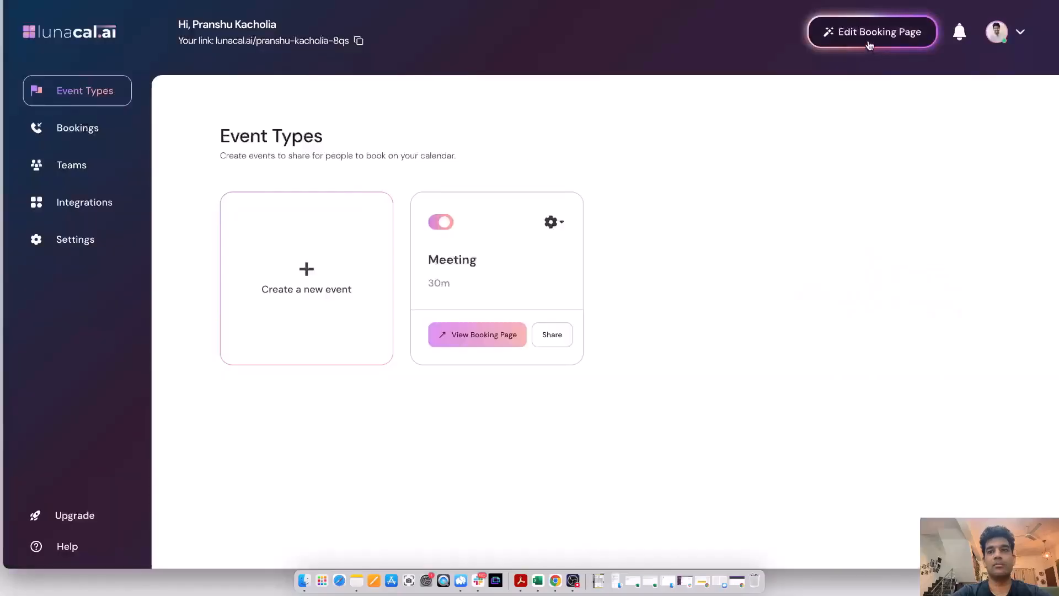
left_click(869, 44)
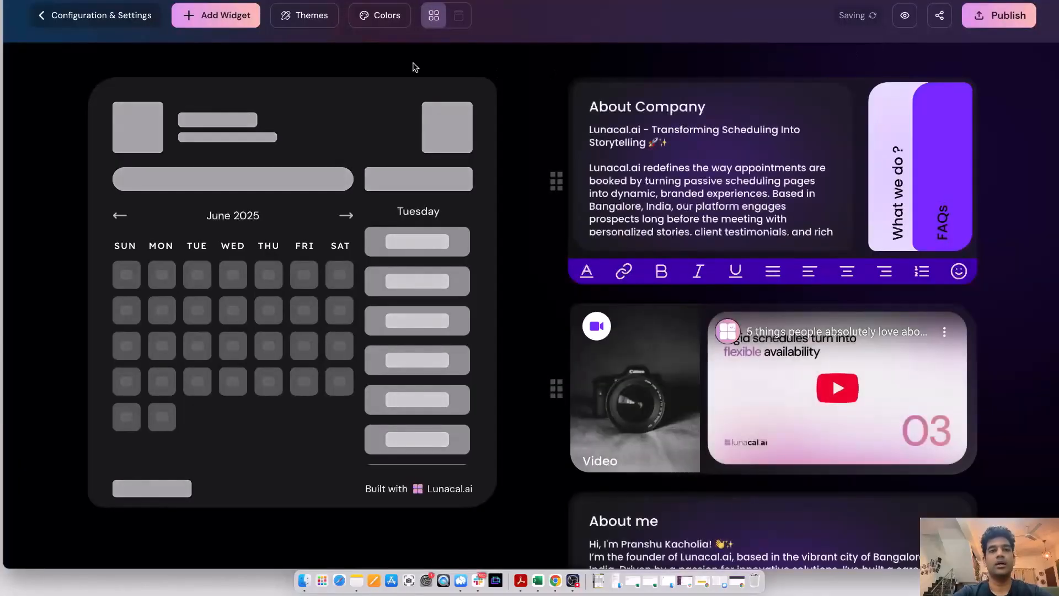
left_click(305, 15)
left_click(369, 125)
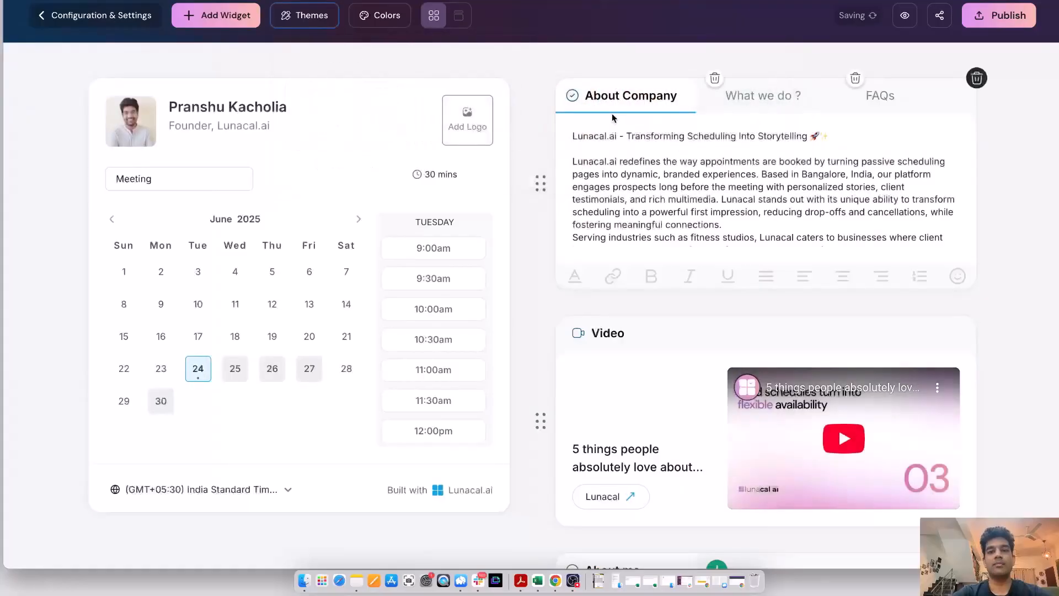